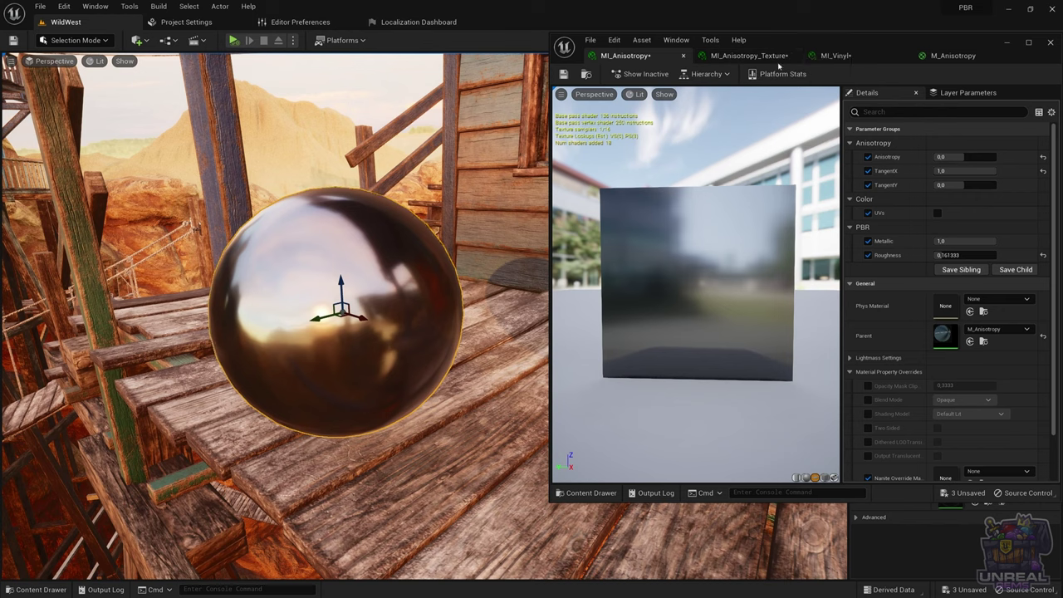
- Connect the Append node's TangentX/TangentY vector to M_Anisotropy's Tangent pin
{"action": "left_click", "coordinate": [927, 58]}
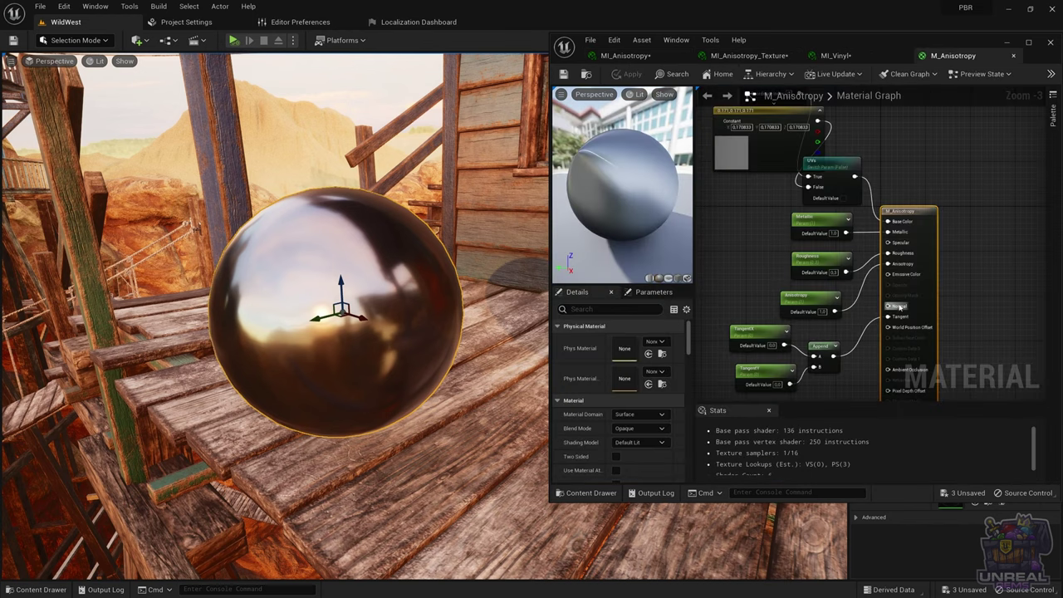
{"action": "scroll", "coordinate": [857, 379], "scroll_direction": "up", "scroll_amount": 1}
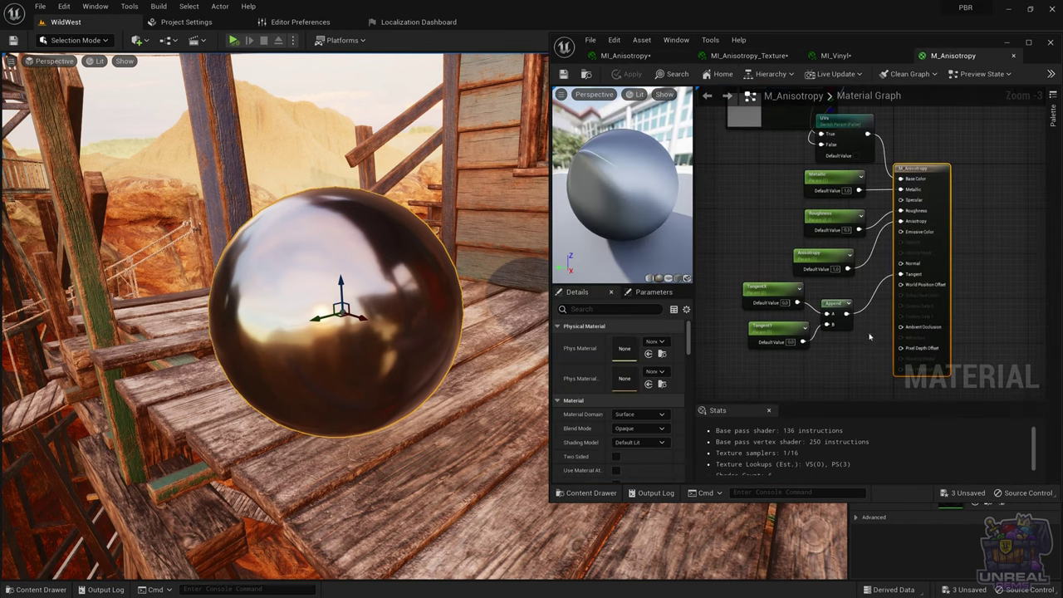
{"action": "scroll", "coordinate": [776, 333], "scroll_direction": "up", "scroll_amount": 1}
{"action": "scroll", "coordinate": [776, 333], "scroll_direction": "up", "scroll_amount": 1}
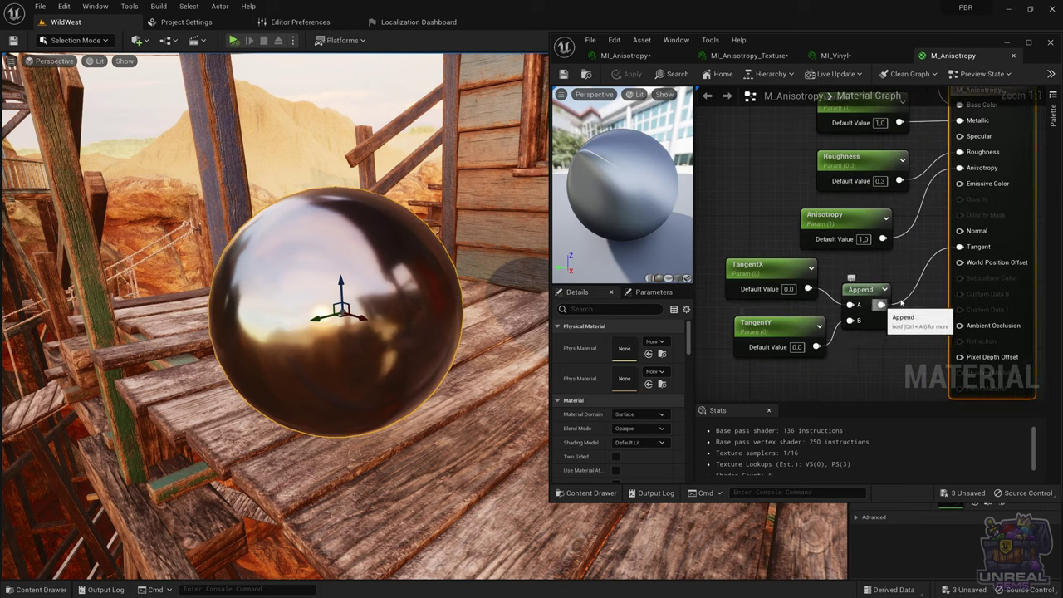
{"action": "left_click_drag", "start_coordinate": [961, 248], "coordinate": [882, 305]}
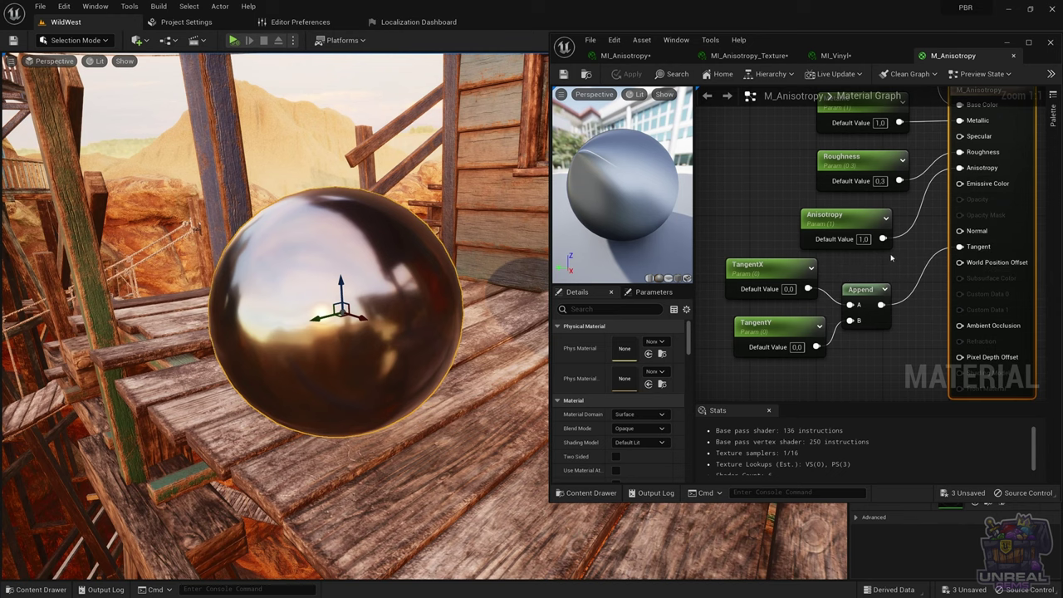
{"action": "left_click", "coordinate": [640, 57]}
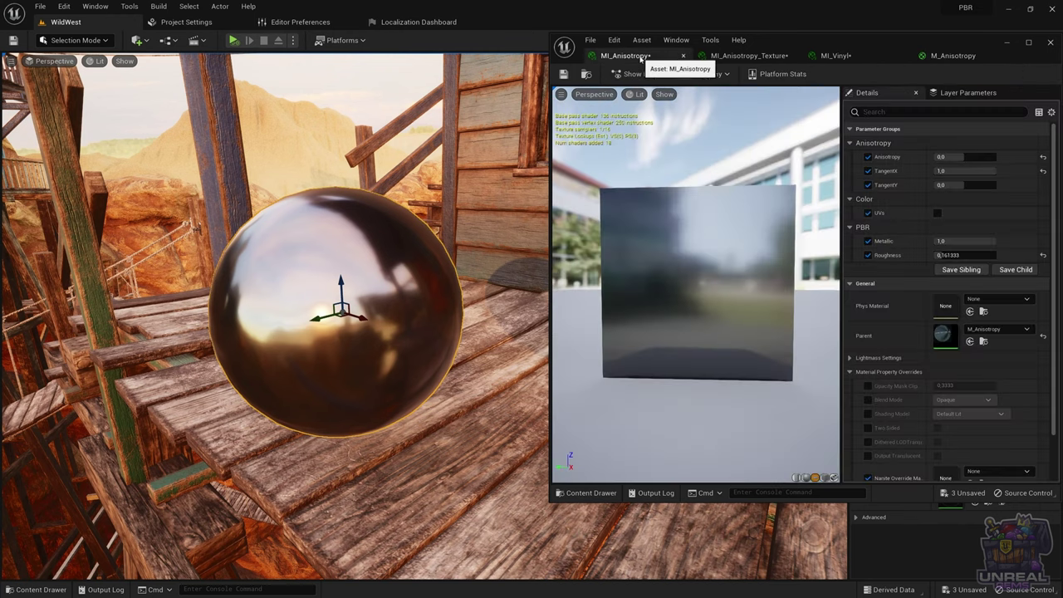
- Set the instance's Anisotropy to about 0.243, keeping TangentX at 1.0
{"action": "left_click", "coordinate": [963, 156]}
{"action": "type", "text": "0.3456"}
{"action": "key", "text": "Return"}
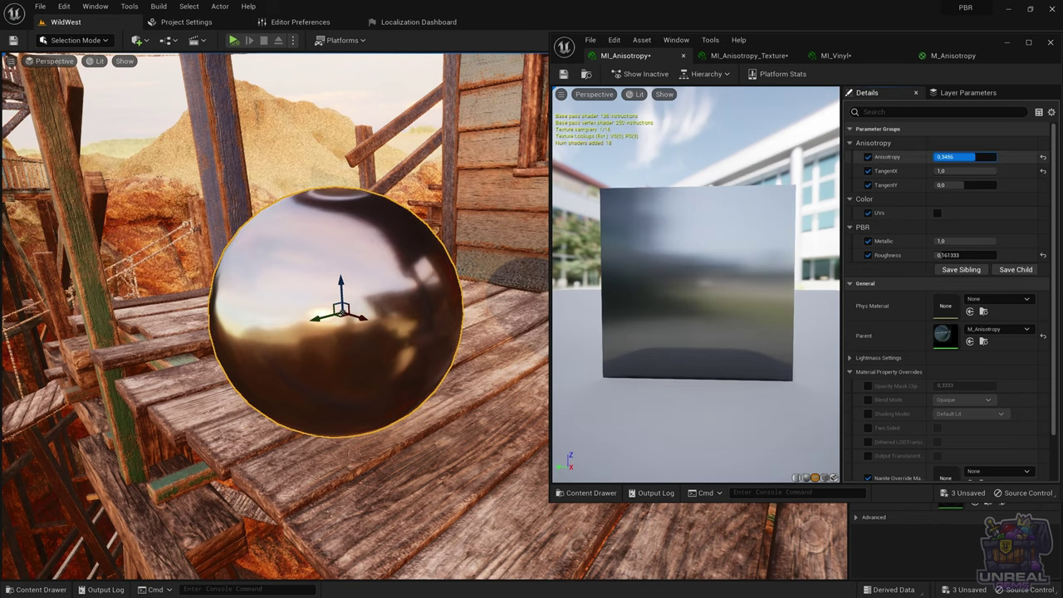
{"action": "left_click_drag", "start_coordinate": [963, 156], "coordinate": [960, 156]}
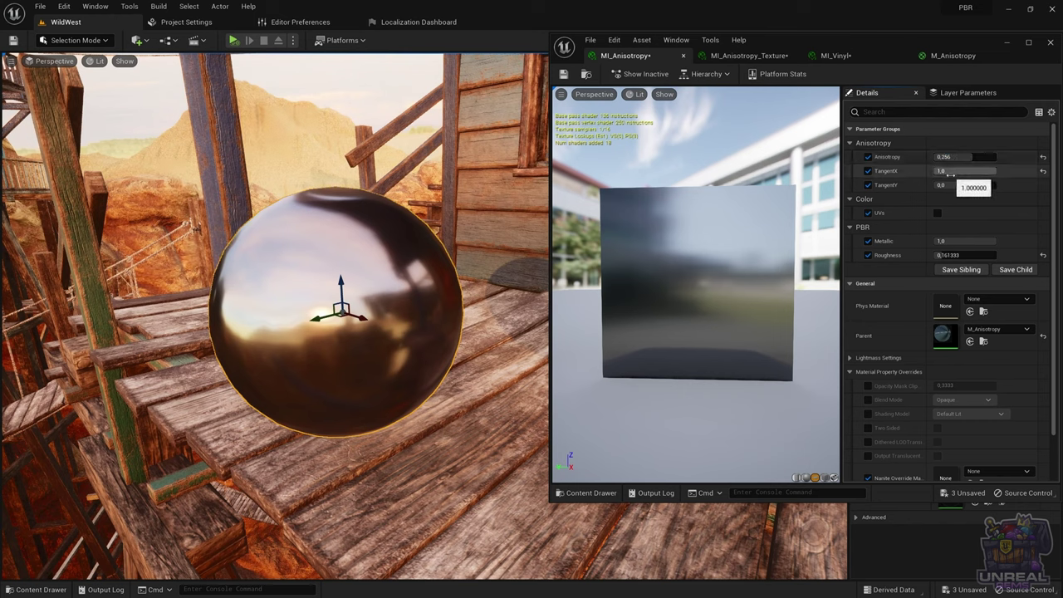
{"action": "mouse_move", "coordinate": [952, 185]}
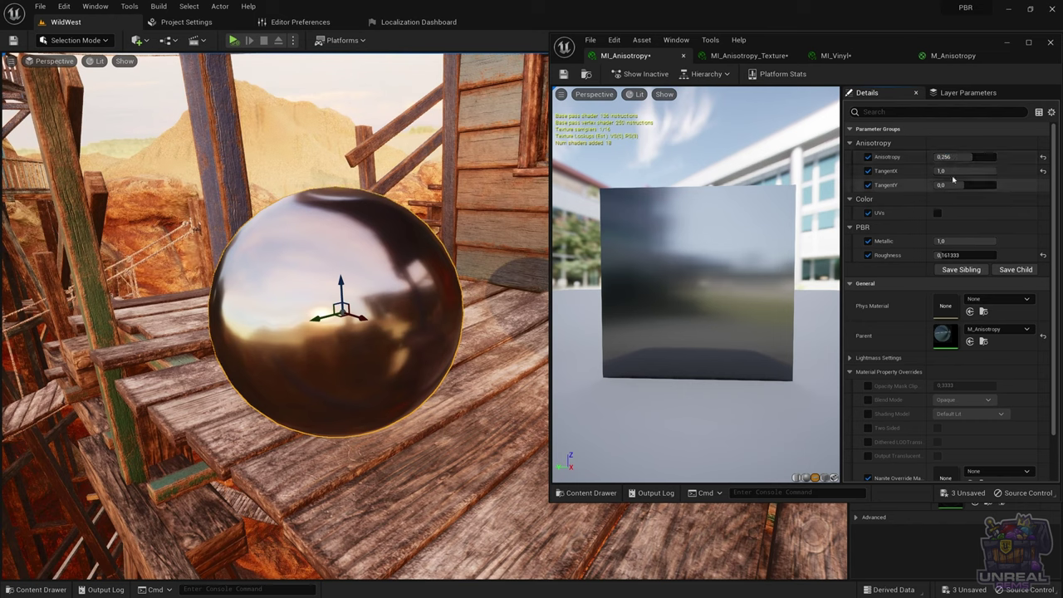
{"action": "left_click", "coordinate": [947, 171]}
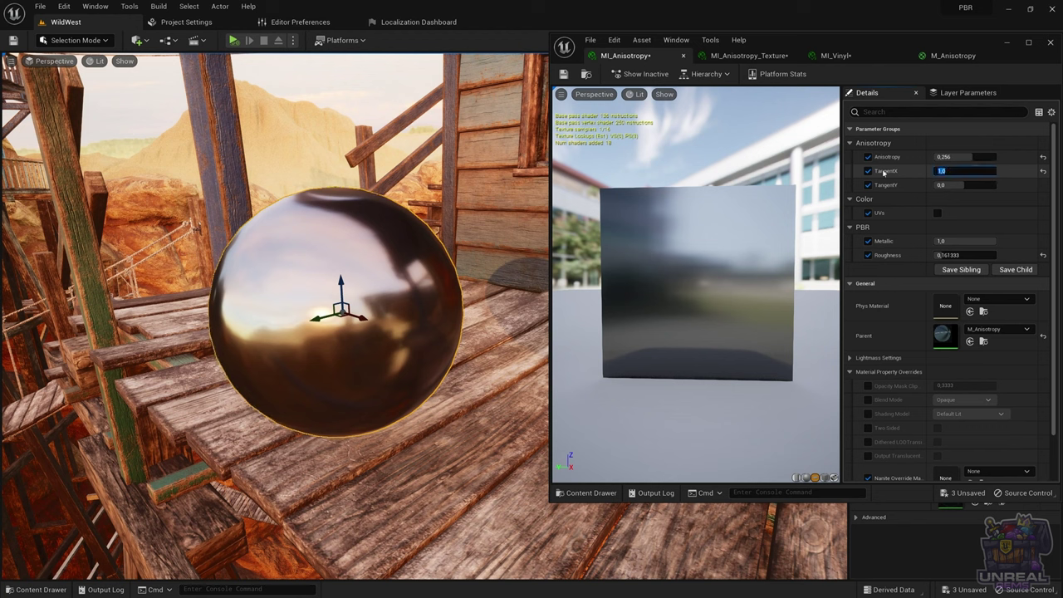
{"action": "left_click", "coordinate": [912, 181]}
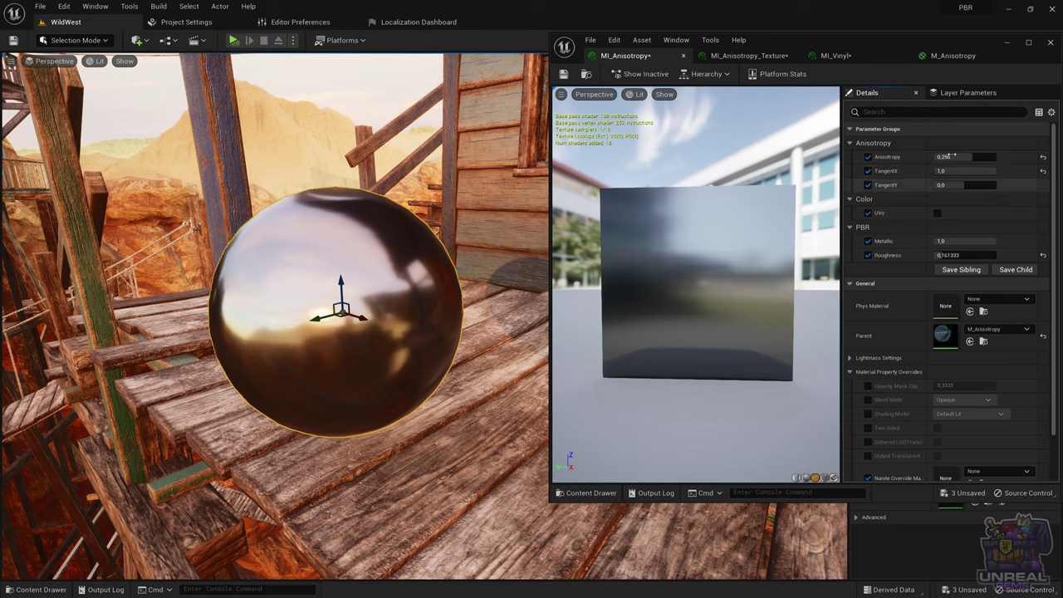
{"action": "mouse_move", "coordinate": [955, 157]}
{"action": "left_mouse_down"}
{"action": "mouse_move", "coordinate": [965, 157]}
{"action": "mouse_move", "coordinate": [944, 157]}
{"action": "mouse_move", "coordinate": [970, 157]}
{"action": "left_mouse_up"}
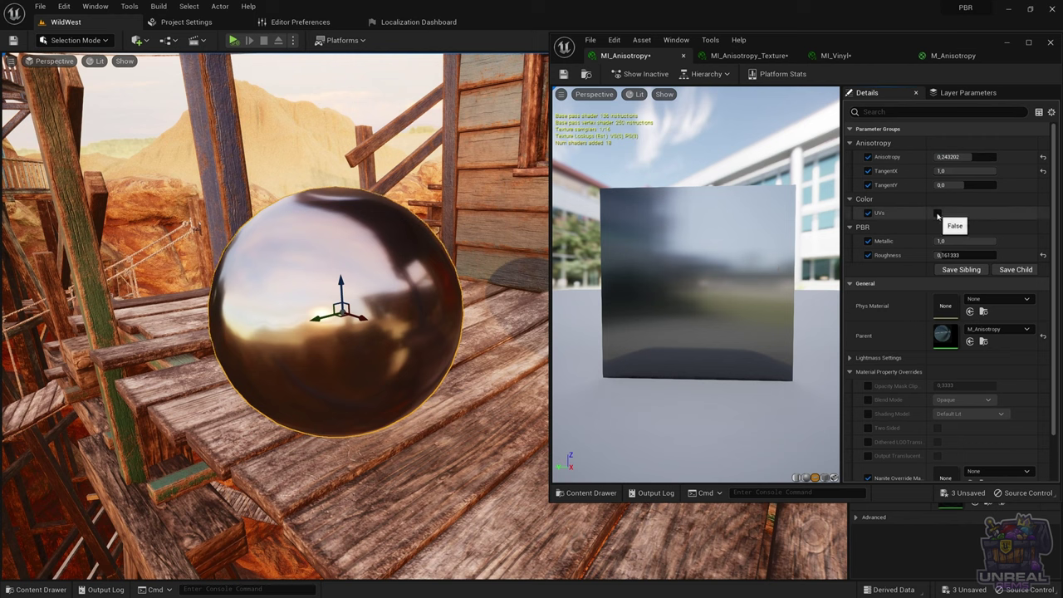
- Check the UV preview, then set TangentX 0, TangentY 1 and Anisotropy 0.460803
{"action": "left_click", "coordinate": [937, 213]}
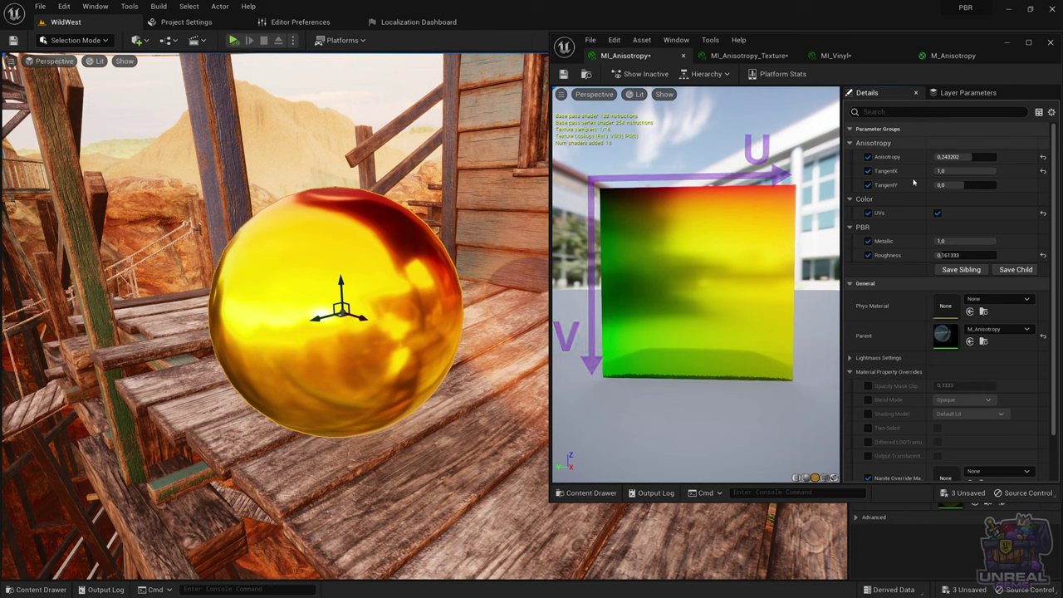
{"action": "left_click", "coordinate": [937, 214]}
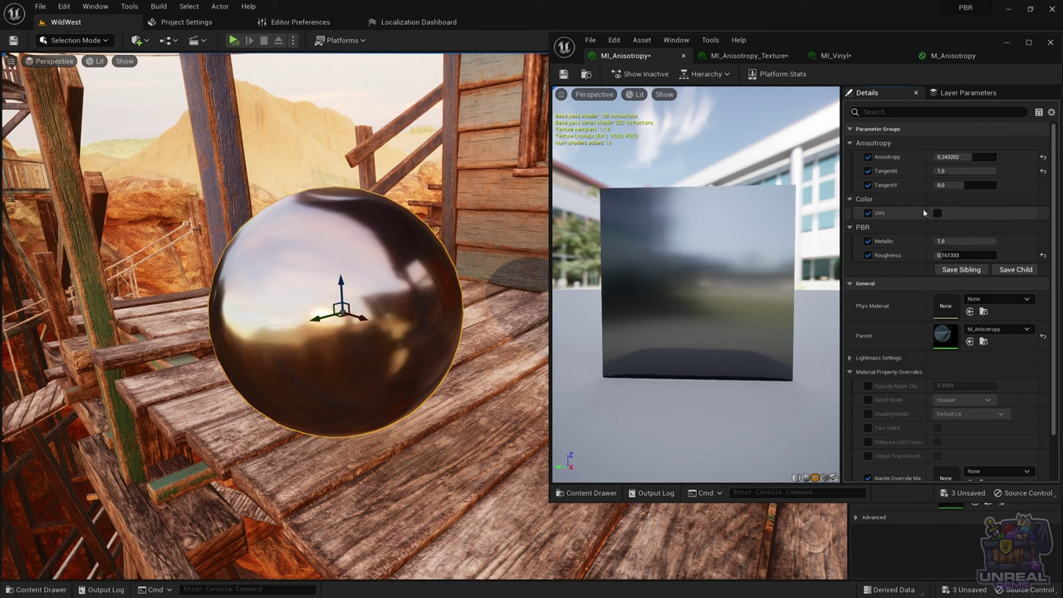
{"action": "left_click", "coordinate": [960, 171]}
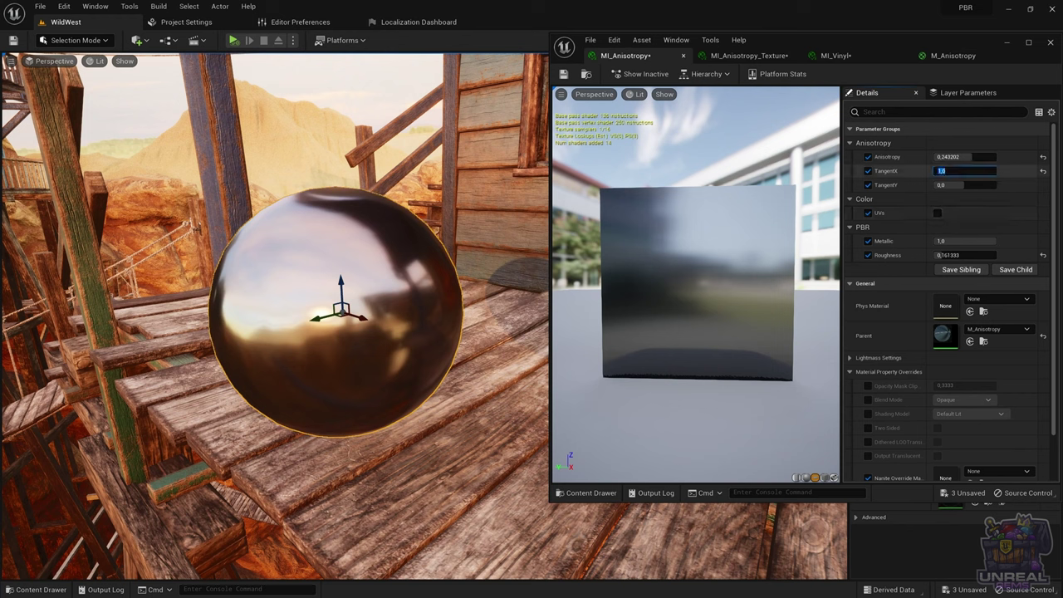
{"action": "type", "text": "0"}
{"action": "key", "text": "Return"}
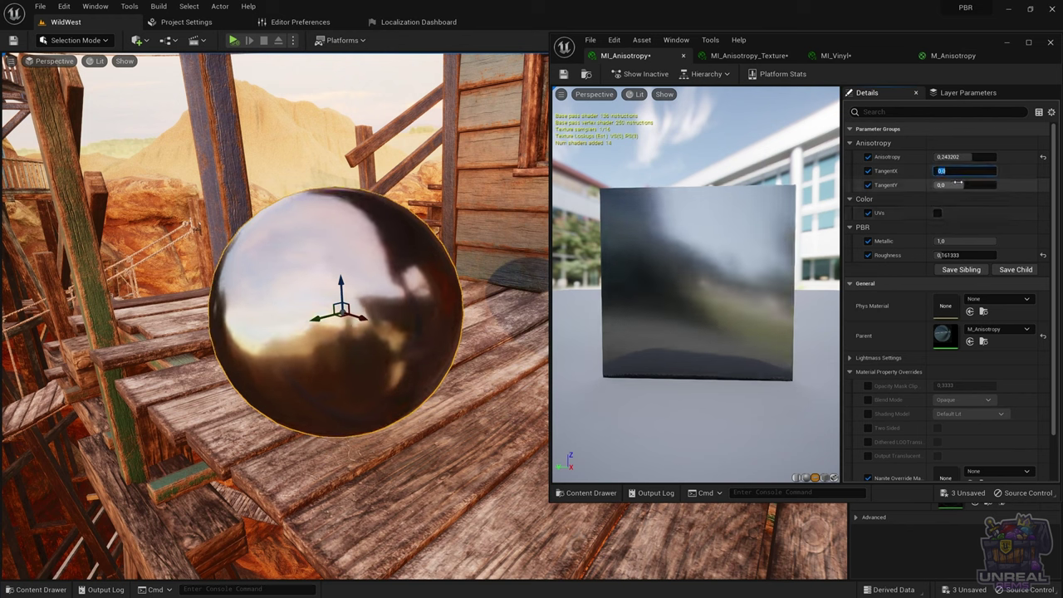
{"action": "left_click", "coordinate": [960, 184]}
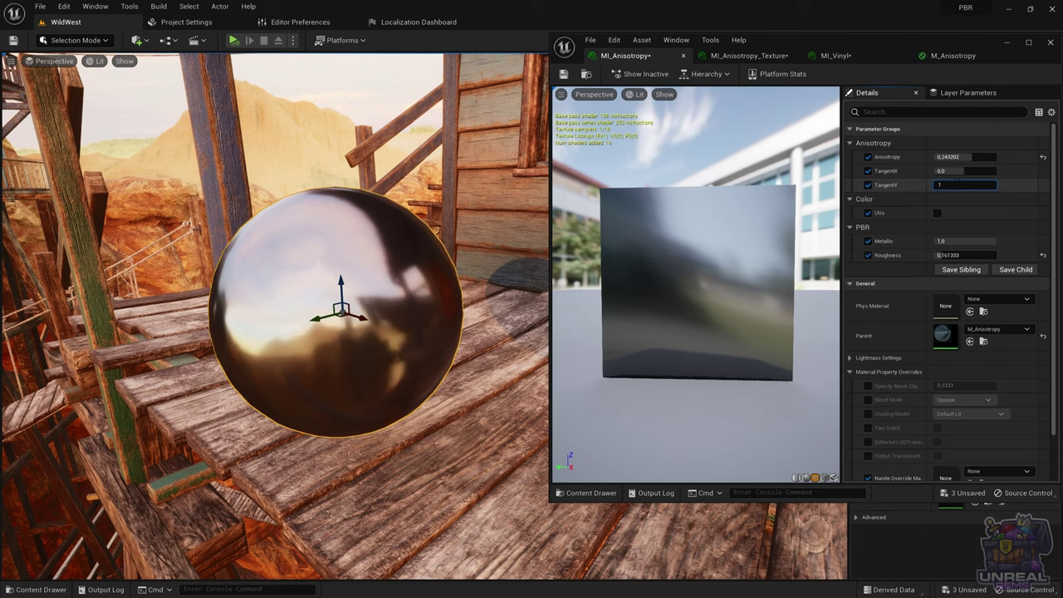
{"action": "type", "text": "1"}
{"action": "key", "text": "Return"}
{"action": "mouse_move", "coordinate": [968, 157]}
{"action": "left_mouse_down"}
{"action": "mouse_move", "coordinate": [985, 157]}
{"action": "mouse_move", "coordinate": [963, 157]}
{"action": "left_mouse_up"}
- Set TangentX to 1, then to -1 to flip the diagonal highlight
{"action": "left_click", "coordinate": [965, 172]}
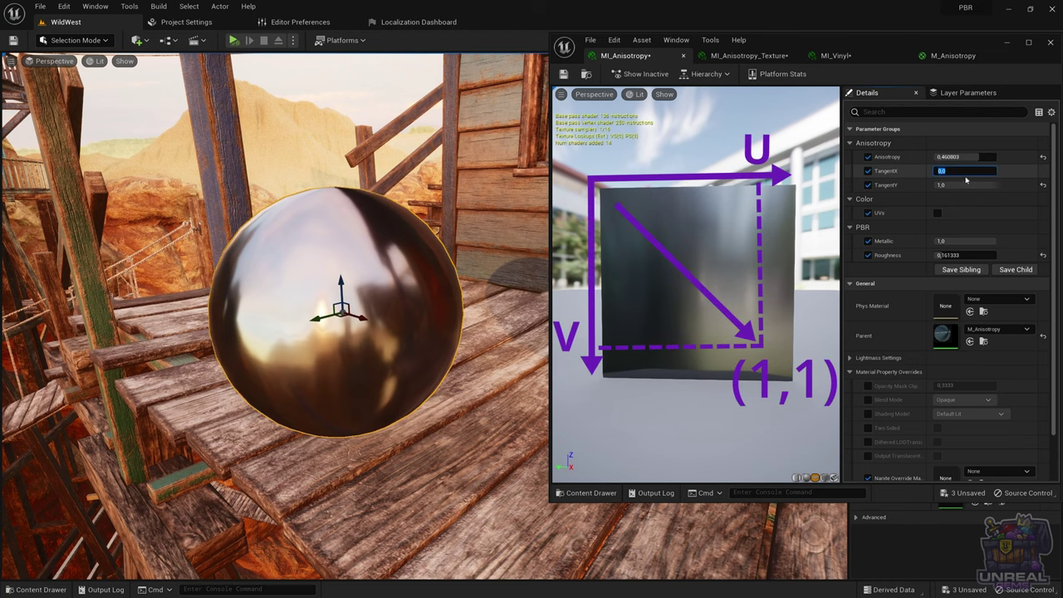
{"action": "type", "text": "1"}
{"action": "key", "text": "Return"}
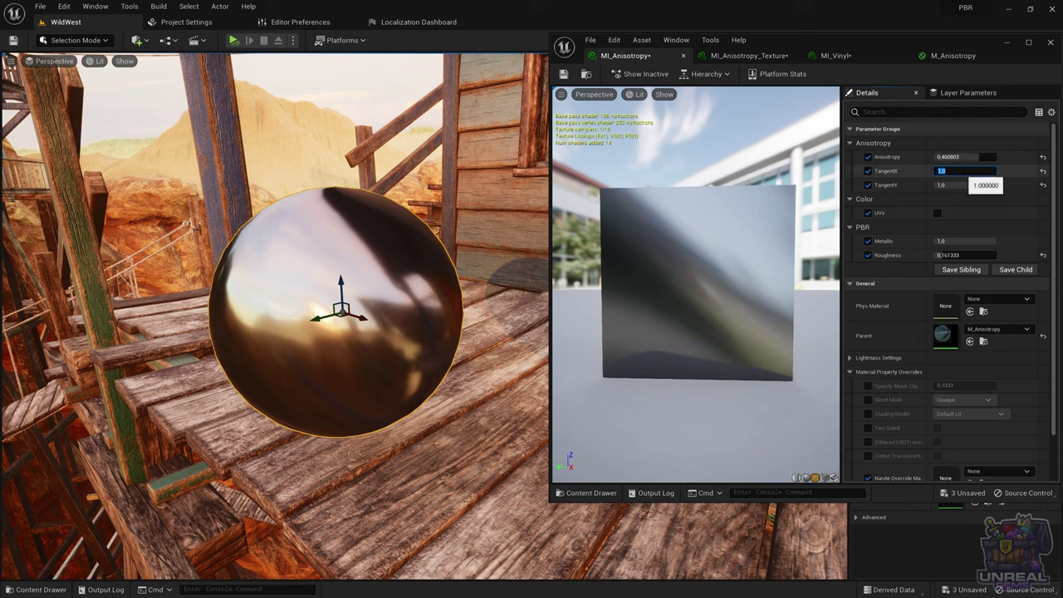
{"action": "key", "text": "ctrl+a"}
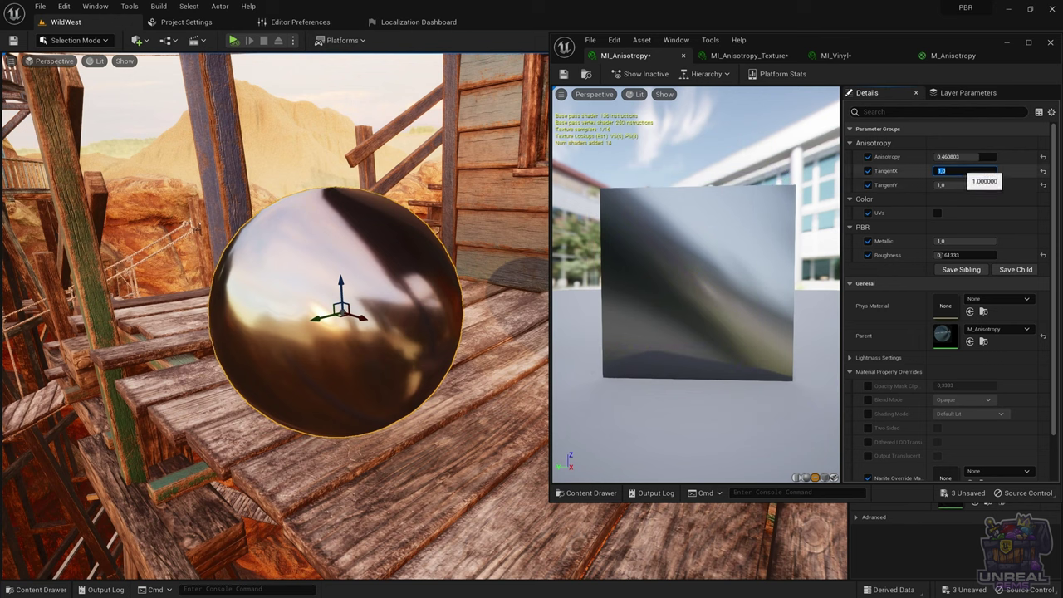
{"action": "type", "text": "-1"}
{"action": "key", "text": "Return"}
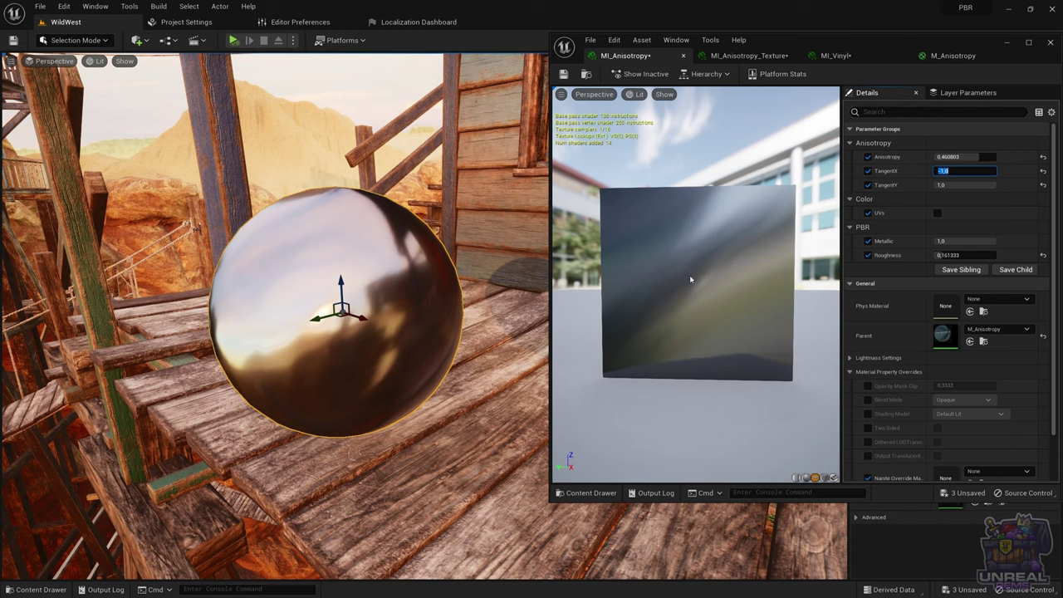
{"action": "mouse_move", "coordinate": [690, 275]}
{"action": "left_mouse_down"}
{"action": "mouse_move", "coordinate": [725, 265]}
{"action": "mouse_move", "coordinate": [705, 277]}
{"action": "left_mouse_up"}
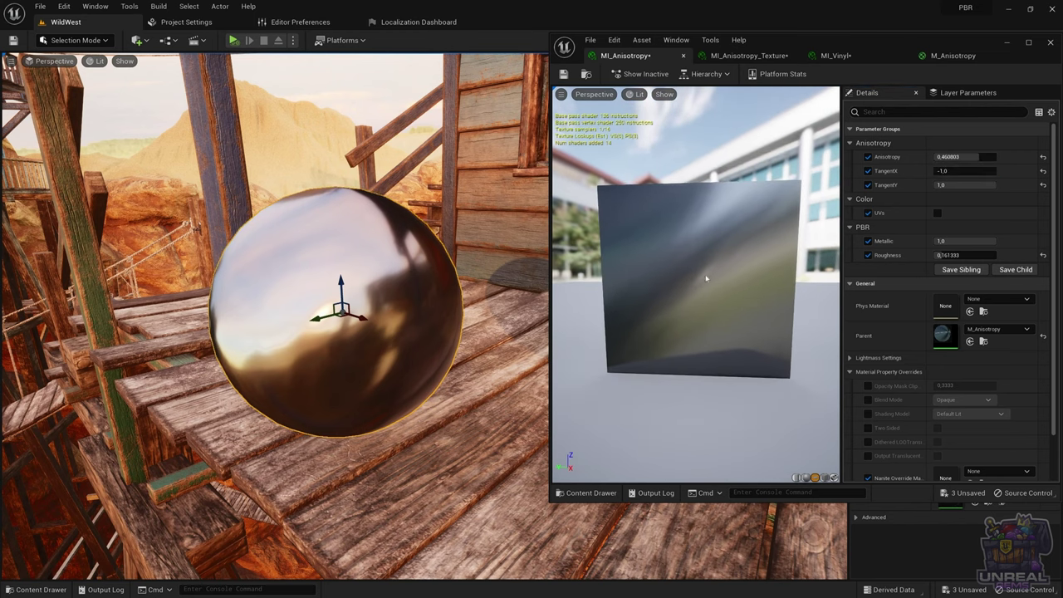
- Reset Anisotropy to 0, then raise it to about 0.36 while checking reflections
{"action": "left_click", "coordinate": [964, 156]}
{"action": "type", "text": "0"}
{"action": "key", "text": "Return"}
{"action": "left_click_drag", "start_coordinate": [964, 156], "coordinate": [987, 156]}
{"action": "left_click_drag", "start_coordinate": [698, 274], "coordinate": [750, 281]}
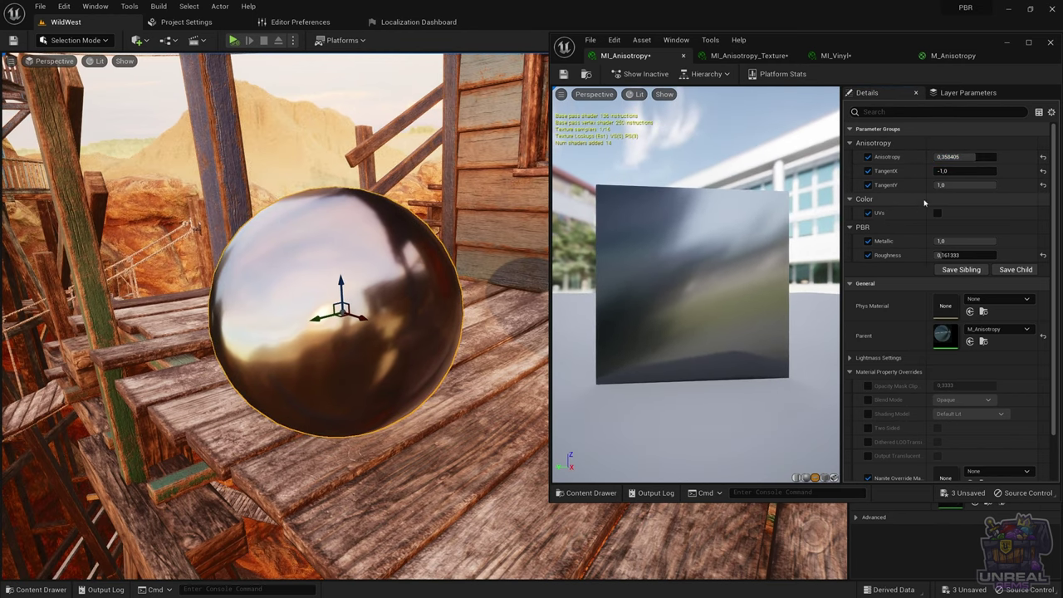
{"action": "left_click", "coordinate": [947, 185]}
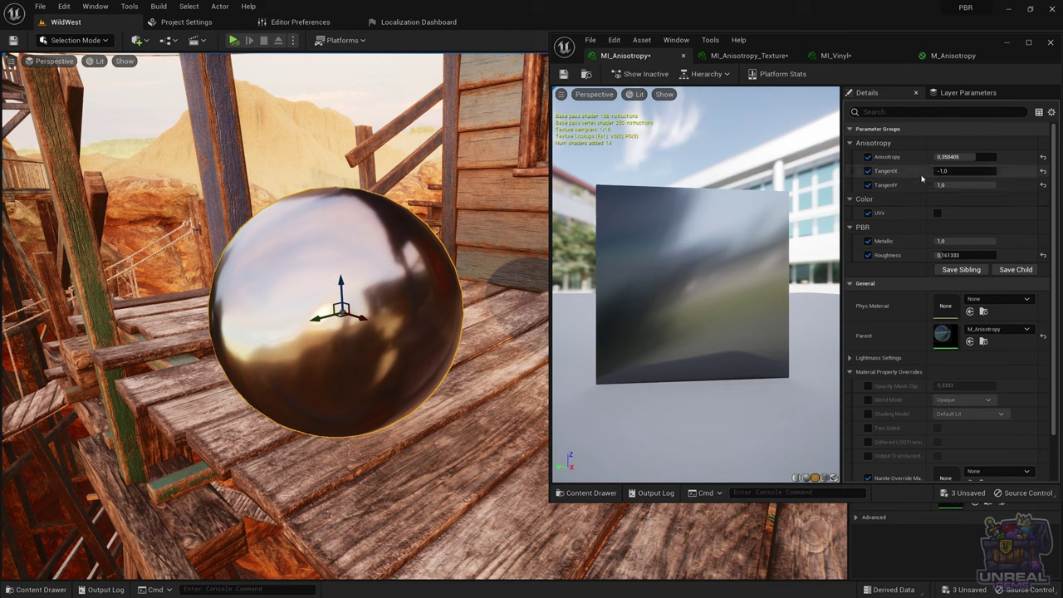
- Vary the tangent values to TangentX 0.5288 and TangentY 0.4848, tilting the highlight diagonally
{"action": "type", "text": "0"}
{"action": "key", "text": "Return"}
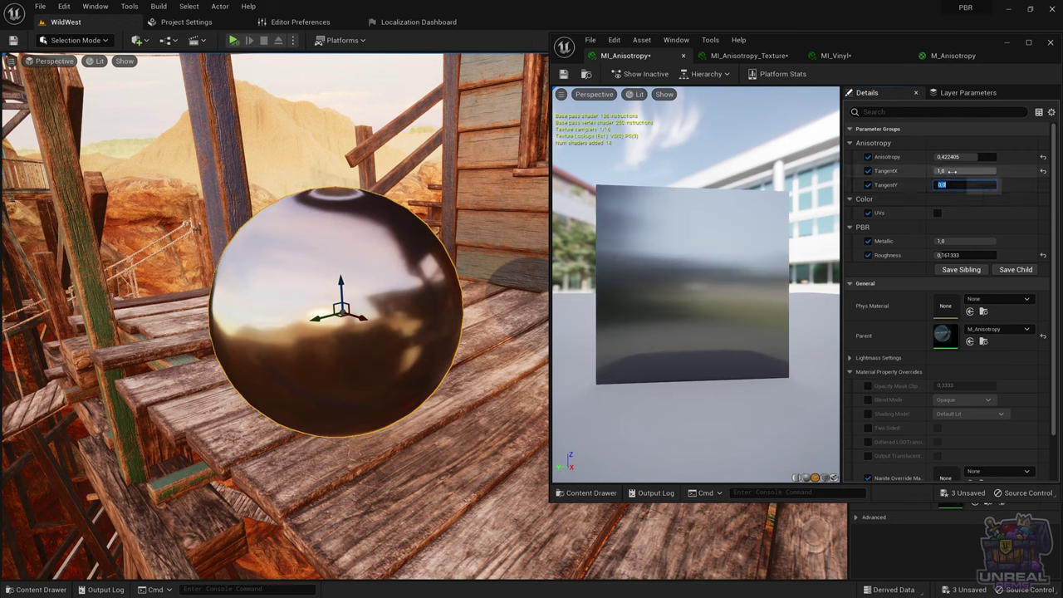
{"action": "mouse_move", "coordinate": [955, 171]}
{"action": "left_mouse_down"}
{"action": "mouse_move", "coordinate": [929, 170]}
{"action": "mouse_move", "coordinate": [949, 171]}
{"action": "left_mouse_up"}
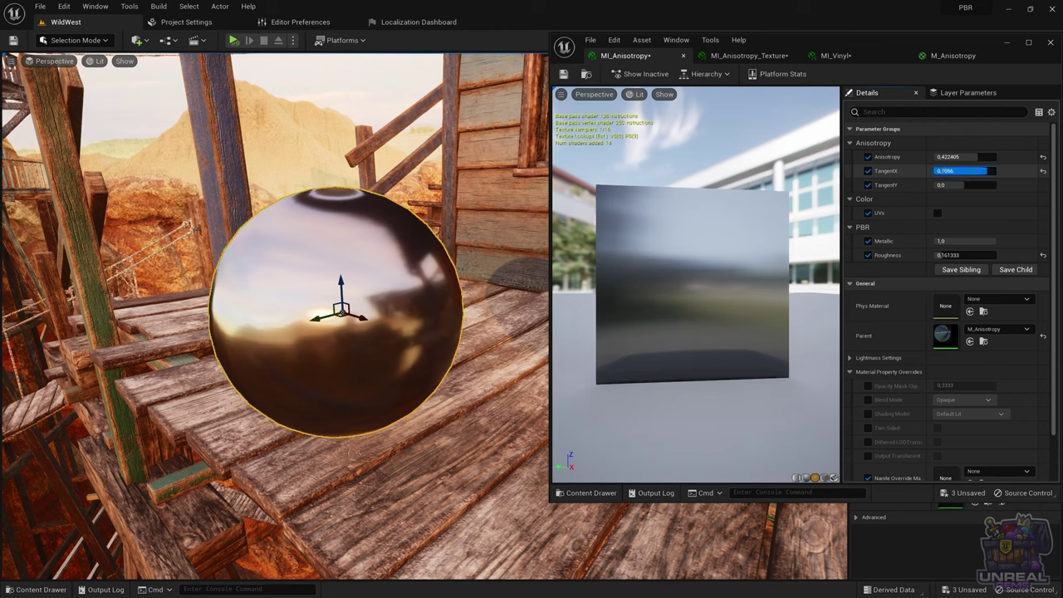
{"action": "left_click_drag", "start_coordinate": [949, 171], "coordinate": [931, 186]}
{"action": "type", "text": "-1.0"}
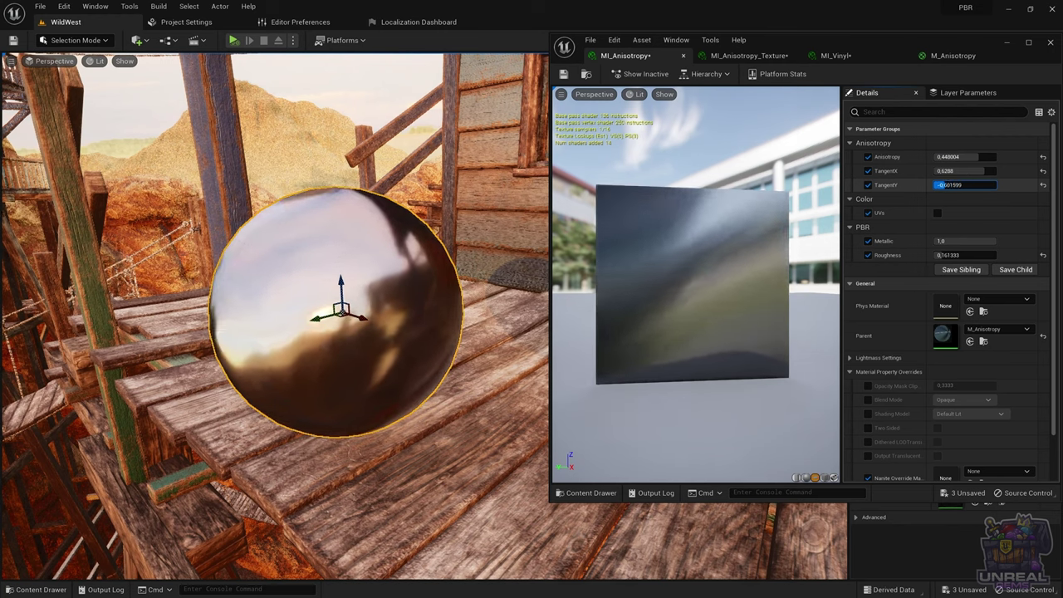
{"action": "key", "text": "Return"}
{"action": "left_click_drag", "start_coordinate": [947, 185], "coordinate": [981, 185]}
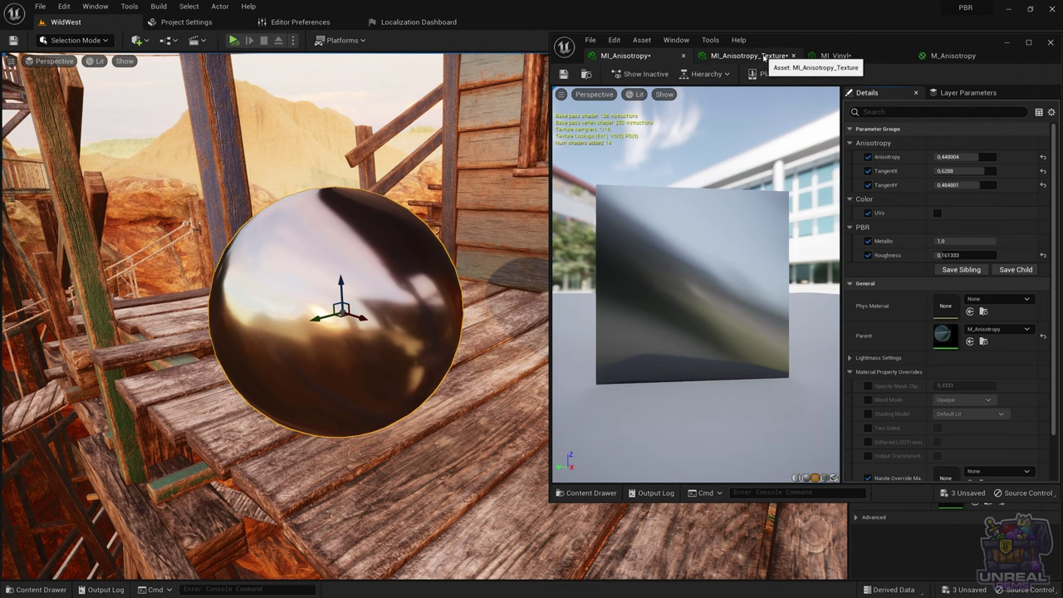
- Open MI_Vinyl, frame the vinyl record disc, and set Anisotropy to 0.421866
{"action": "left_click", "coordinate": [835, 56]}
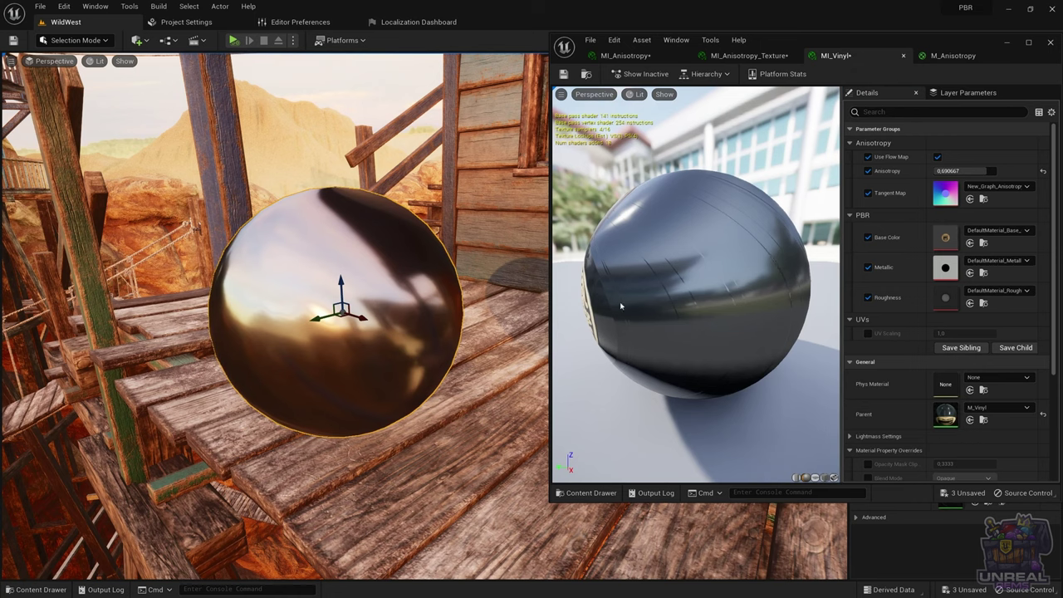
{"action": "right_click_drag", "start_coordinate": [467, 288], "coordinate": [493, 281]}
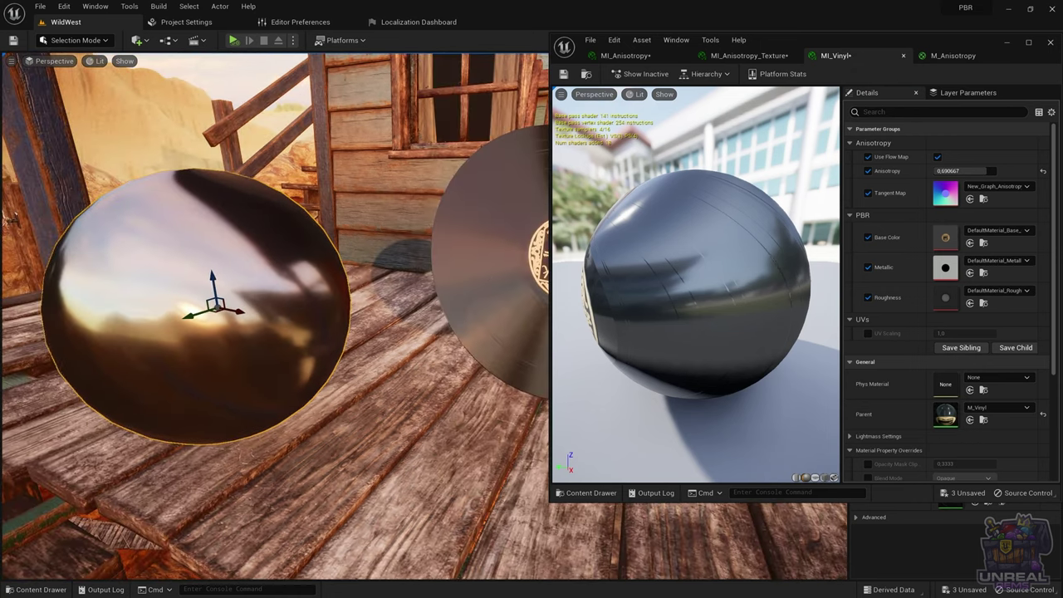
{"action": "left_click", "coordinate": [493, 281]}
{"action": "key", "text": "f"}
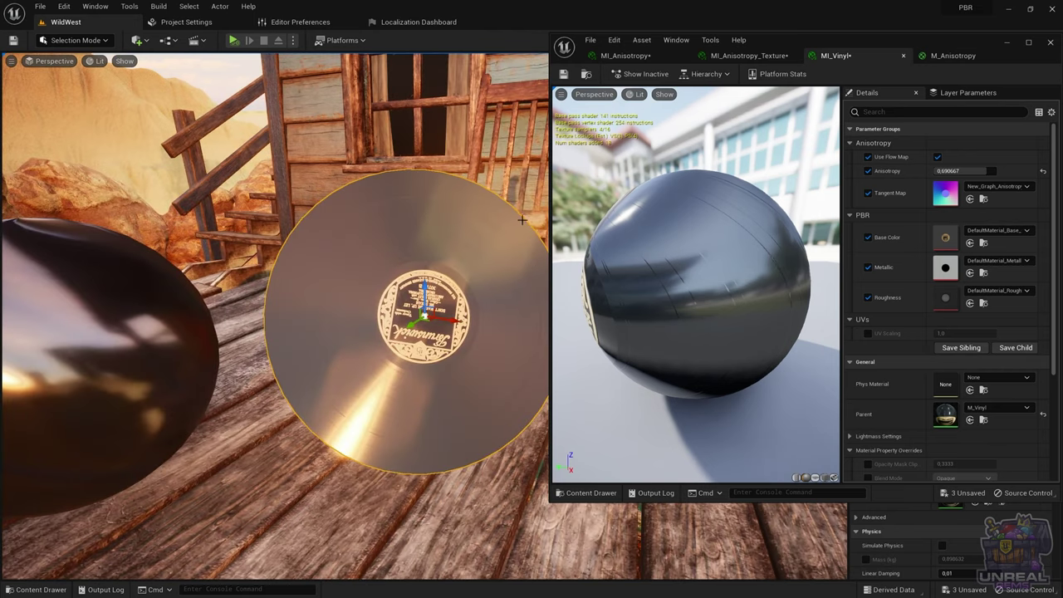
{"action": "left_click_drag", "start_coordinate": [521, 219], "coordinate": [588, 359], "text": "alt"}
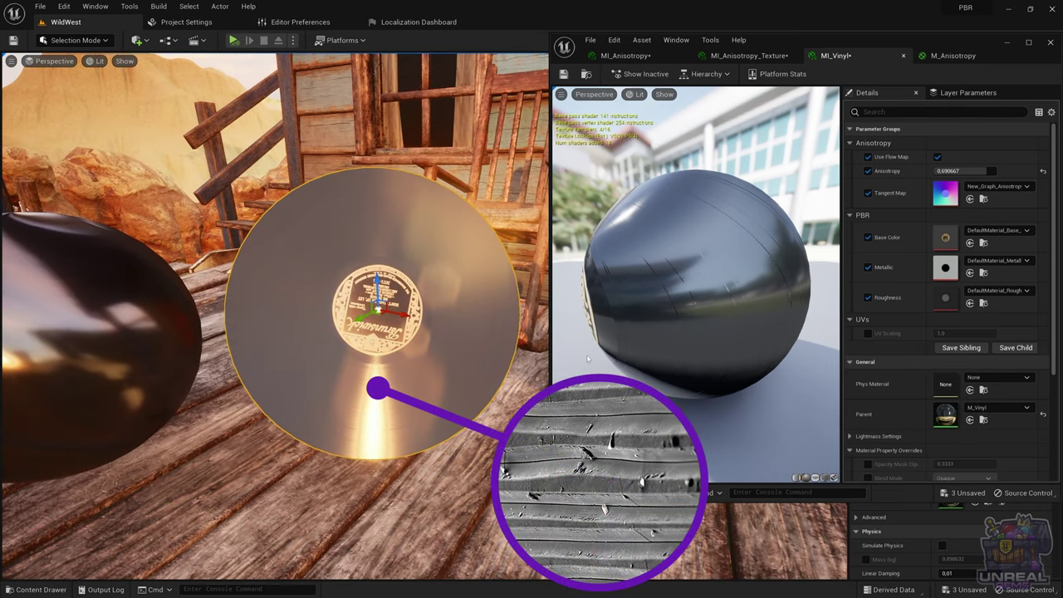
{"action": "left_click", "coordinate": [950, 169]}
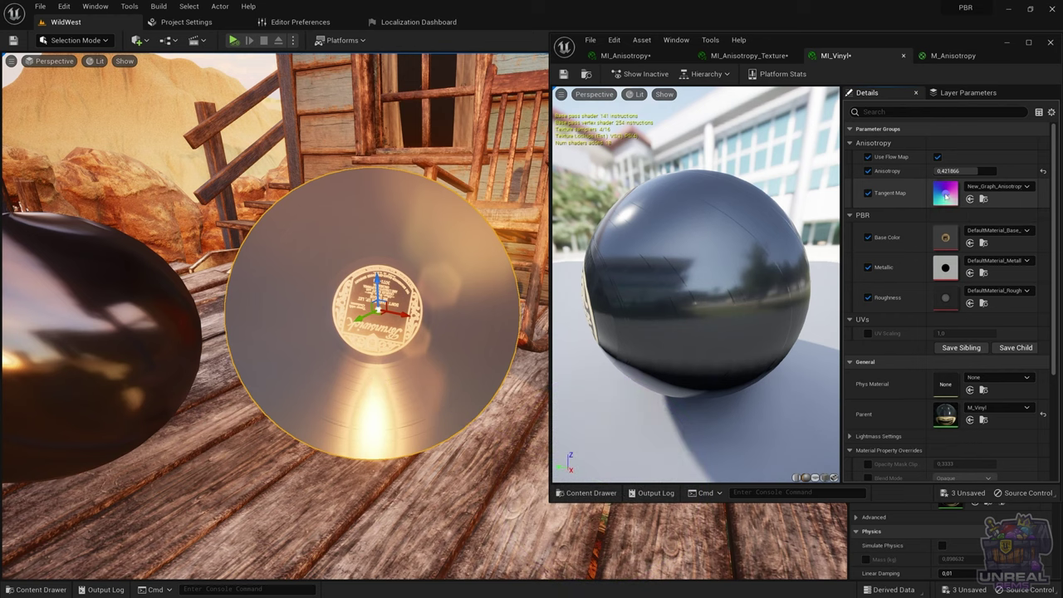
- Inspect the vinyl's circular Tangent Map texture, then view the M_Vinyl graph
{"action": "double_click", "coordinate": [945, 193]}
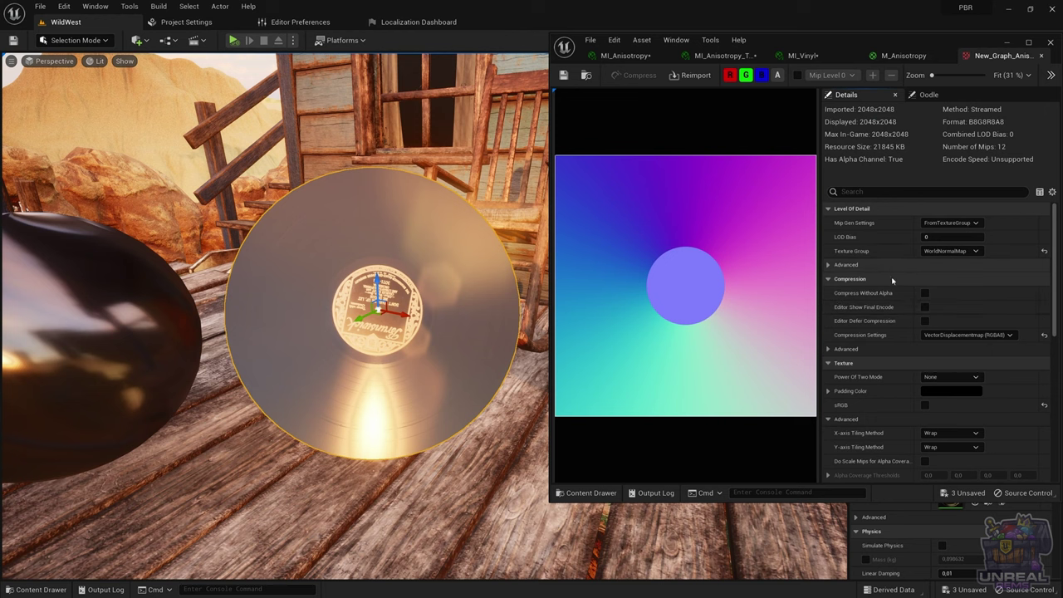
{"action": "scroll", "coordinate": [900, 301], "scroll_direction": "down", "scroll_amount": 2}
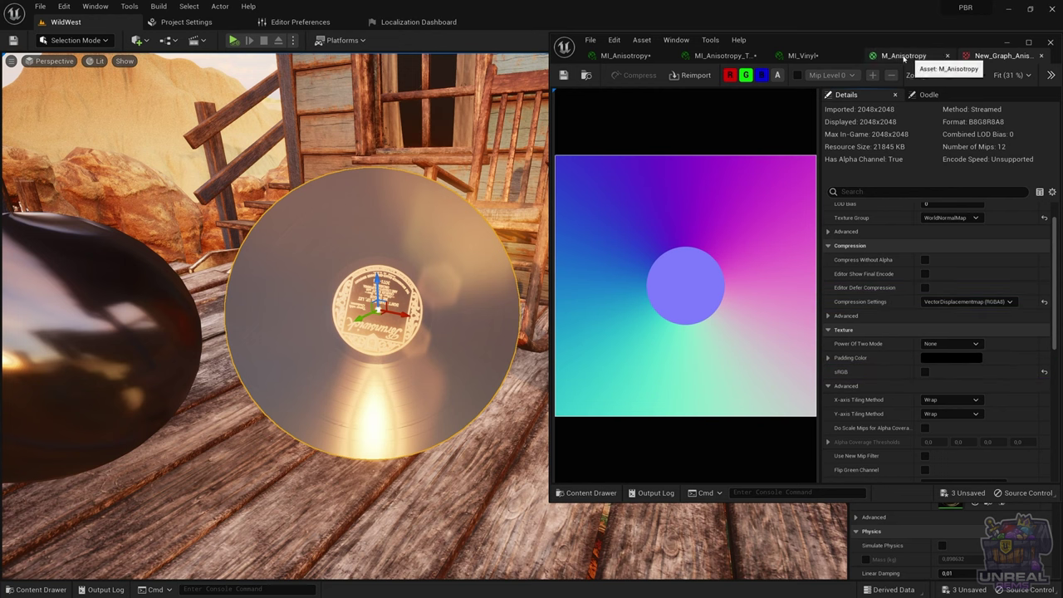
{"action": "left_click", "coordinate": [805, 56]}
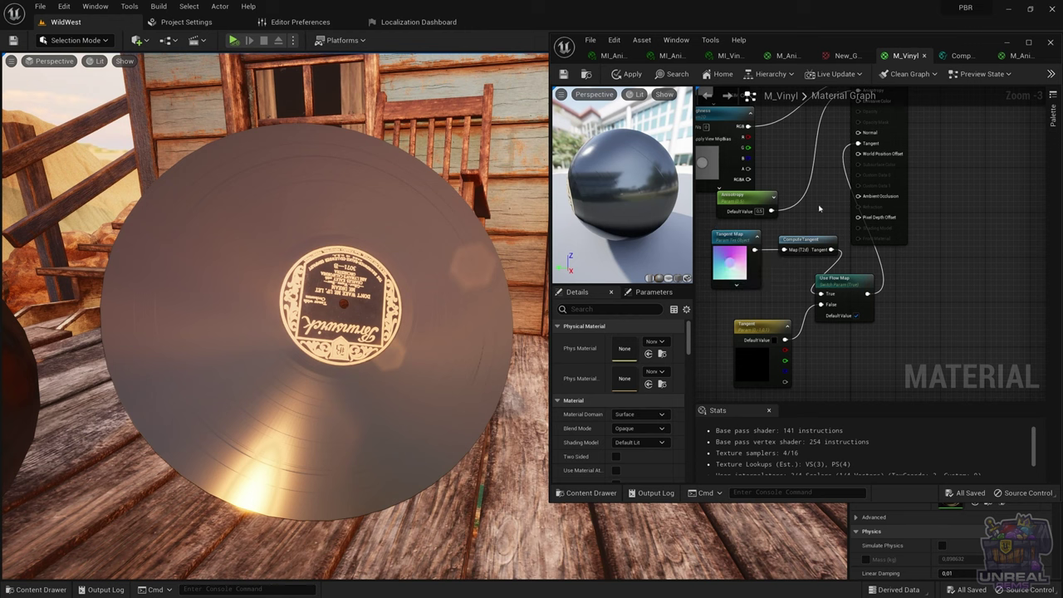
- Open ComputeTangent and examine its Remove Blue multiply (1,1,0) feeding Output Tangent
{"action": "right_click_drag", "start_coordinate": [819, 207], "coordinate": [818, 246]}
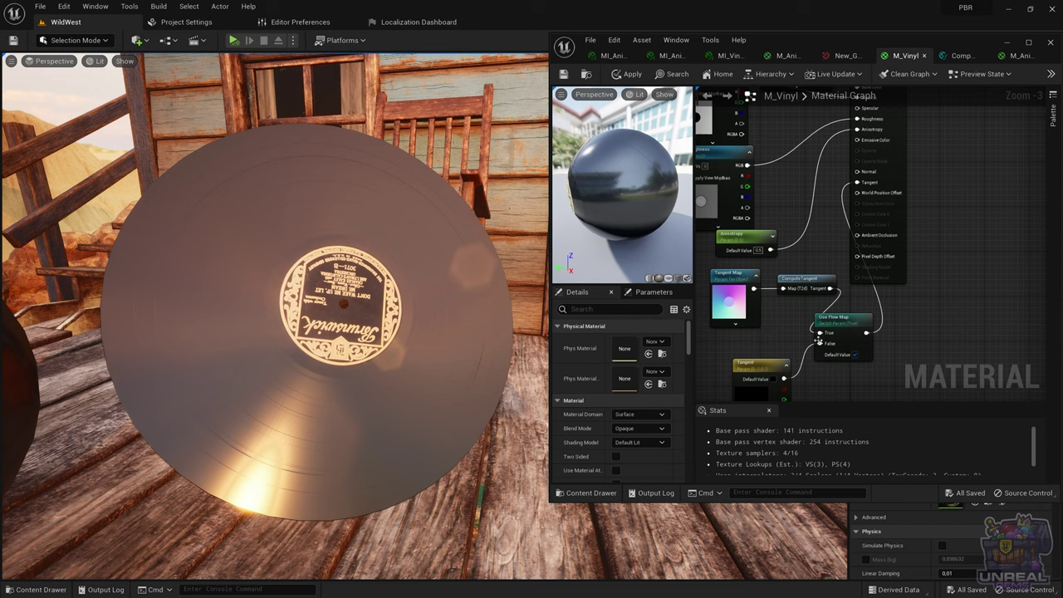
{"action": "double_click", "coordinate": [792, 280]}
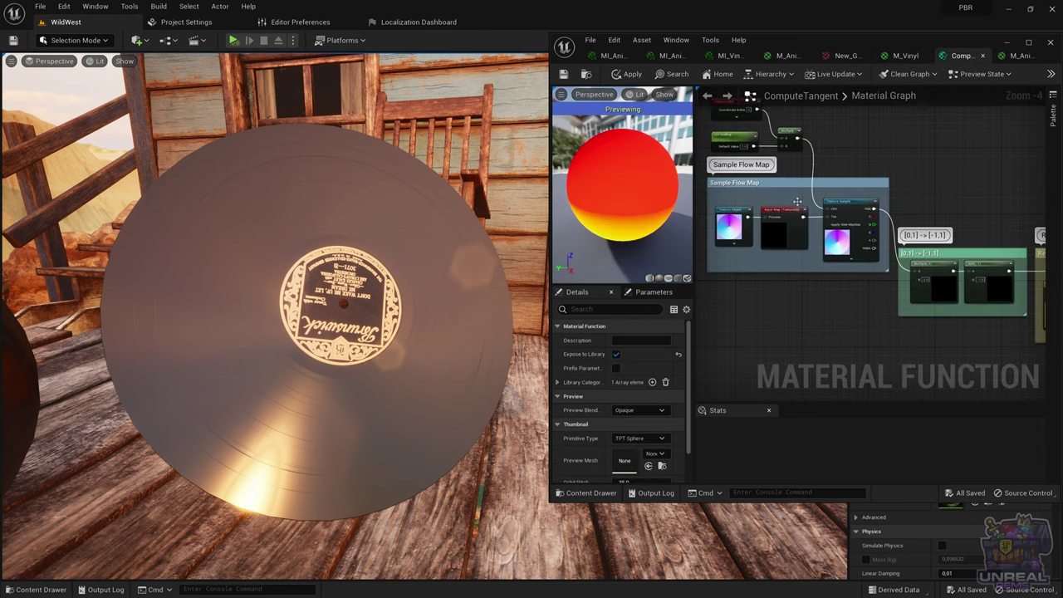
{"action": "mouse_move", "coordinate": [828, 156]}
{"action": "right_mouse_down"}
{"action": "mouse_move", "coordinate": [843, 171]}
{"action": "mouse_move", "coordinate": [835, 161]}
{"action": "mouse_move", "coordinate": [833, 171]}
{"action": "right_mouse_up"}
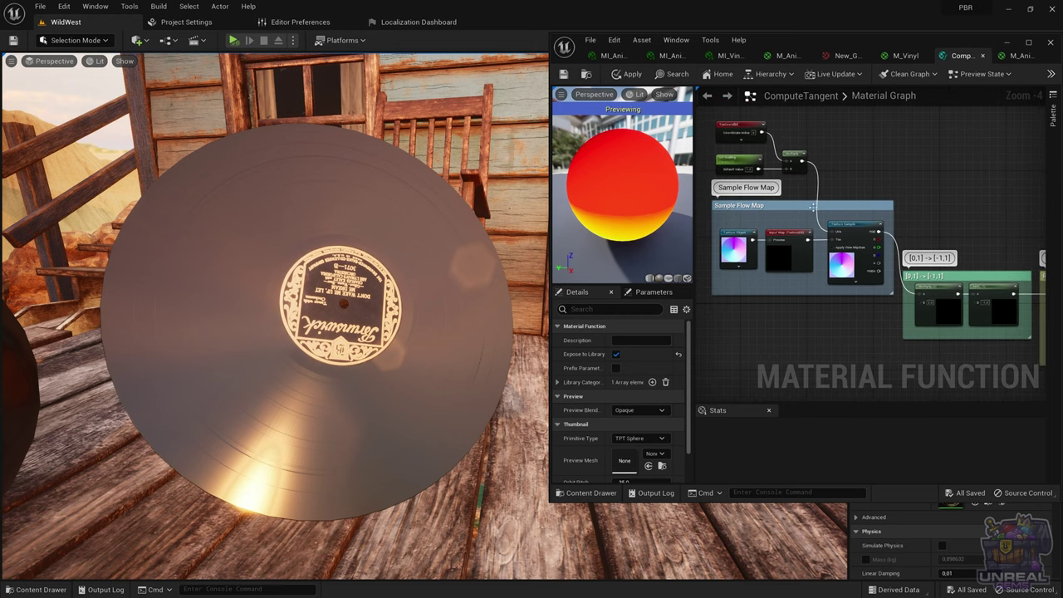
{"action": "right_click_drag", "start_coordinate": [930, 228], "coordinate": [755, 165]}
{"action": "scroll", "coordinate": [793, 302], "scroll_direction": "up", "scroll_amount": 2}
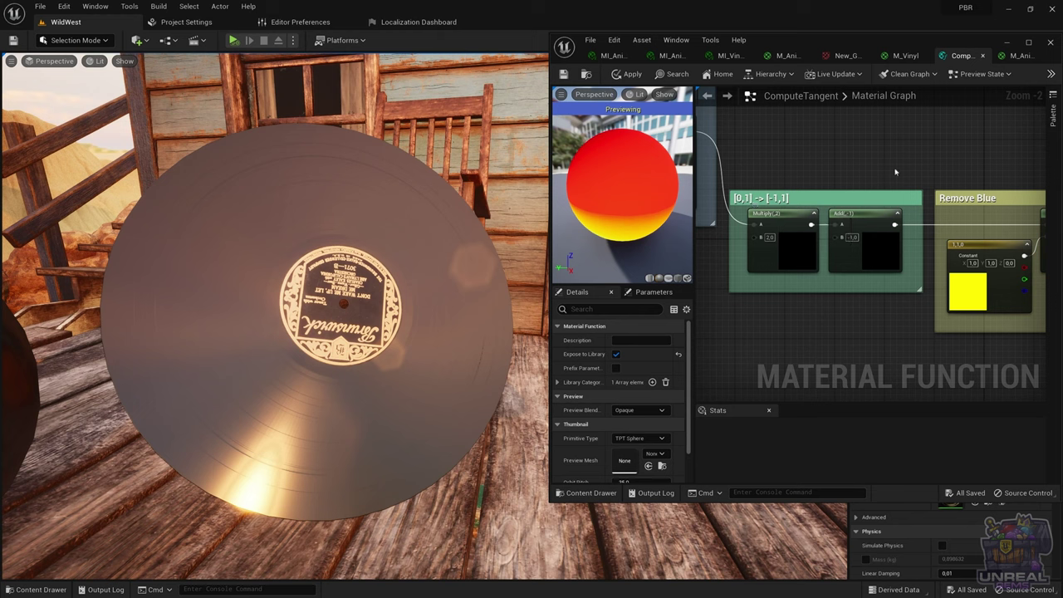
{"action": "right_click_drag", "start_coordinate": [933, 161], "coordinate": [736, 170]}
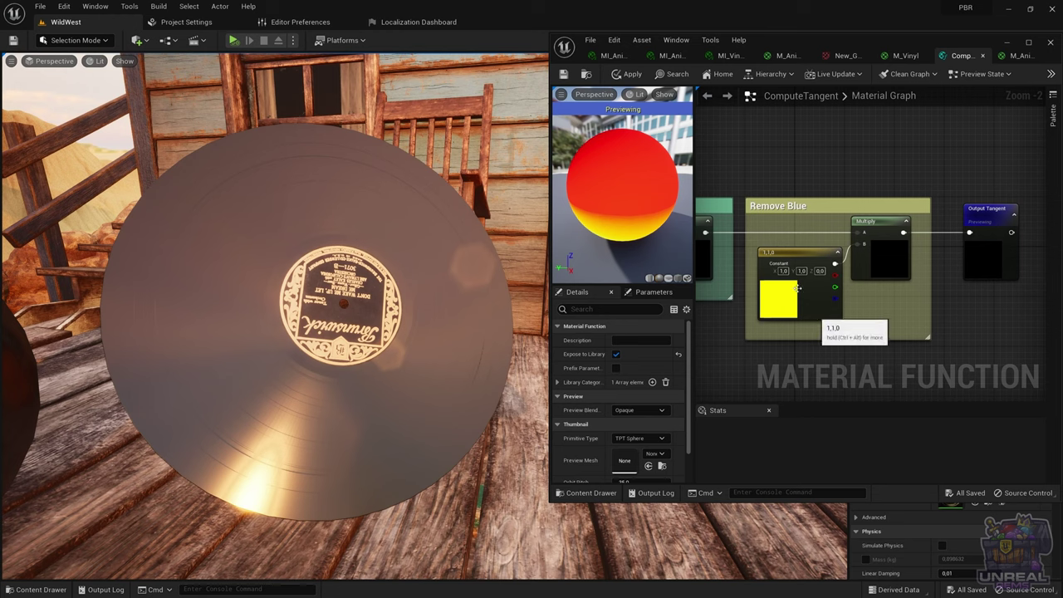
{"action": "right_click_drag", "start_coordinate": [961, 180], "coordinate": [898, 176]}
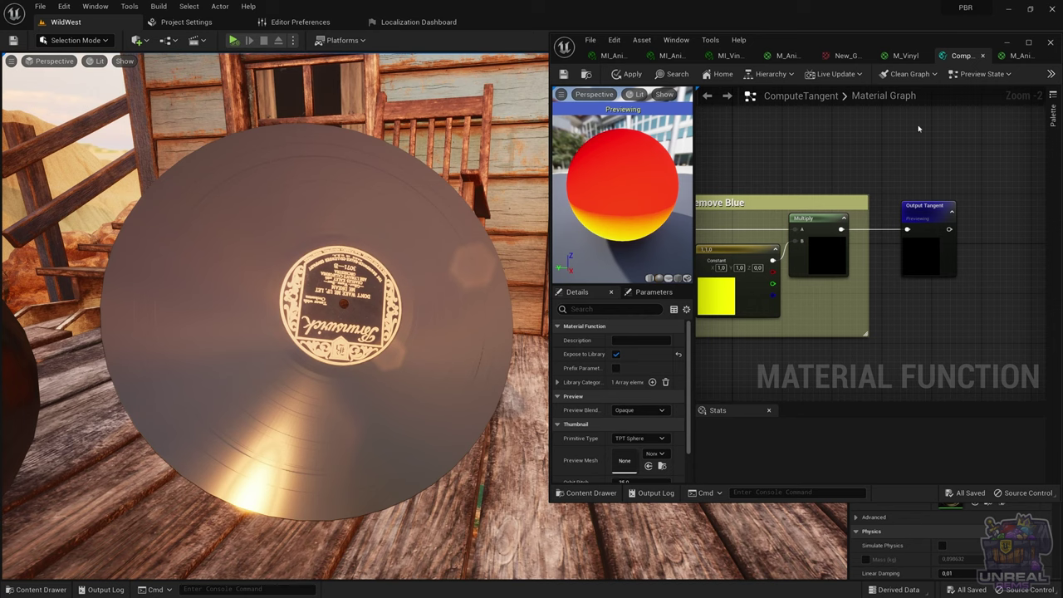
- Play the level, raise vinyl Anisotropy to about 0.56, toggle Use Flow Map, open M_Vinyl
{"action": "left_click", "coordinate": [723, 56]}
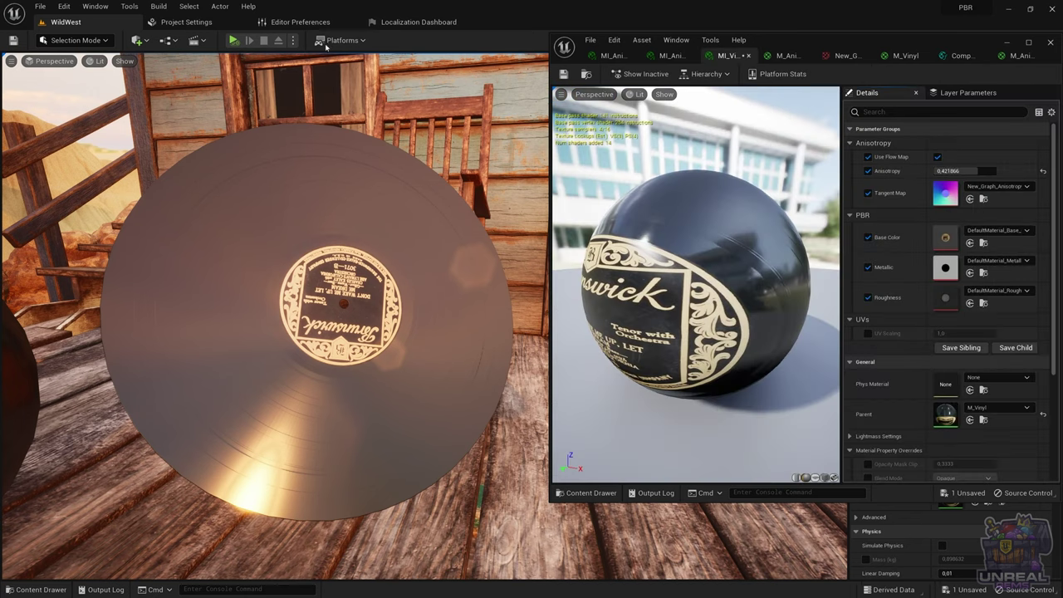
{"action": "left_click", "coordinate": [234, 40]}
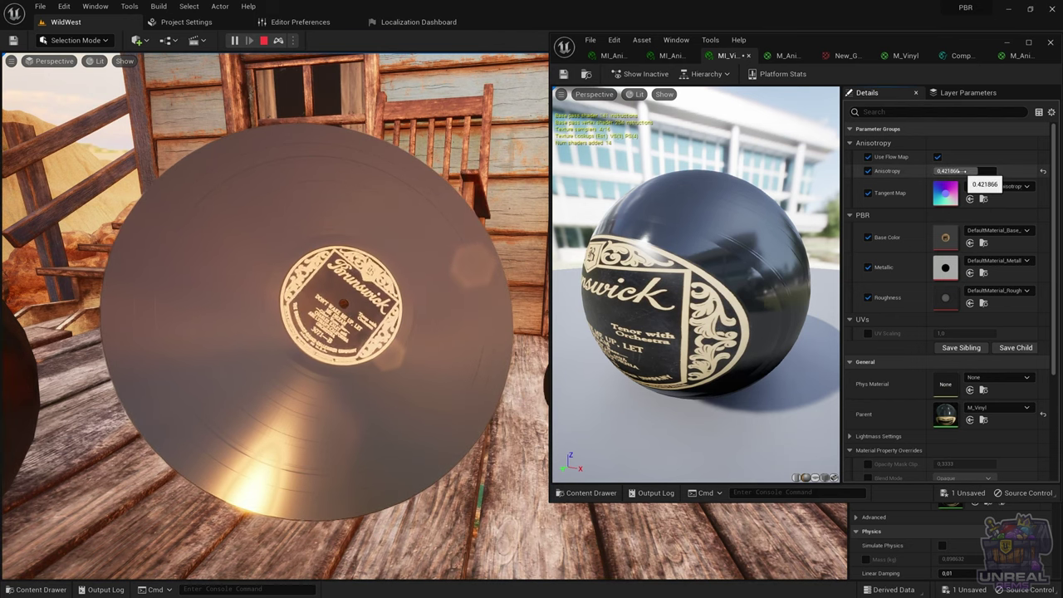
{"action": "left_click_drag", "start_coordinate": [964, 170], "coordinate": [993, 171]}
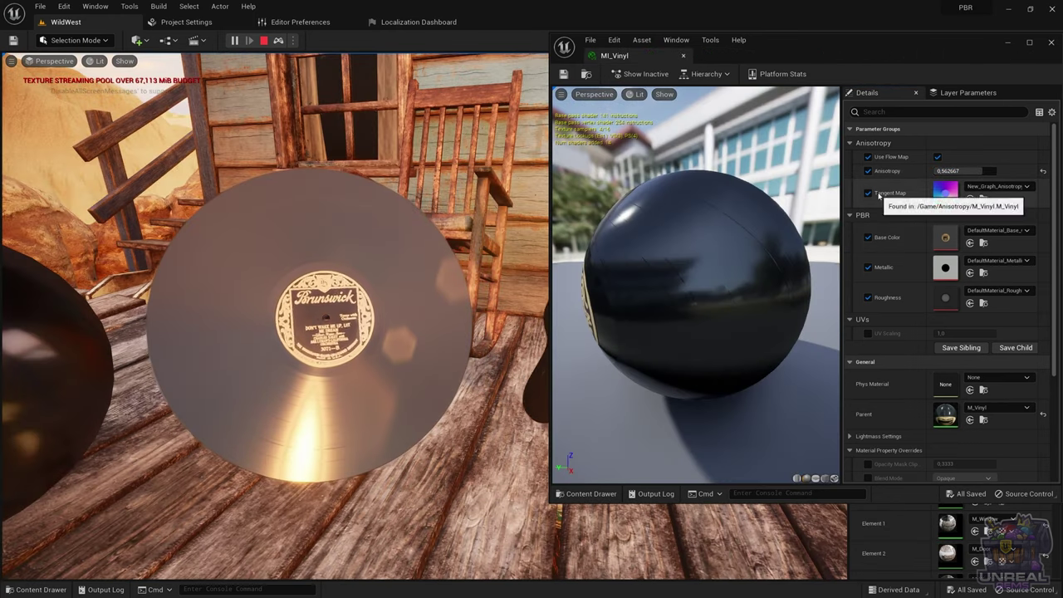
{"action": "left_click", "coordinate": [938, 157]}
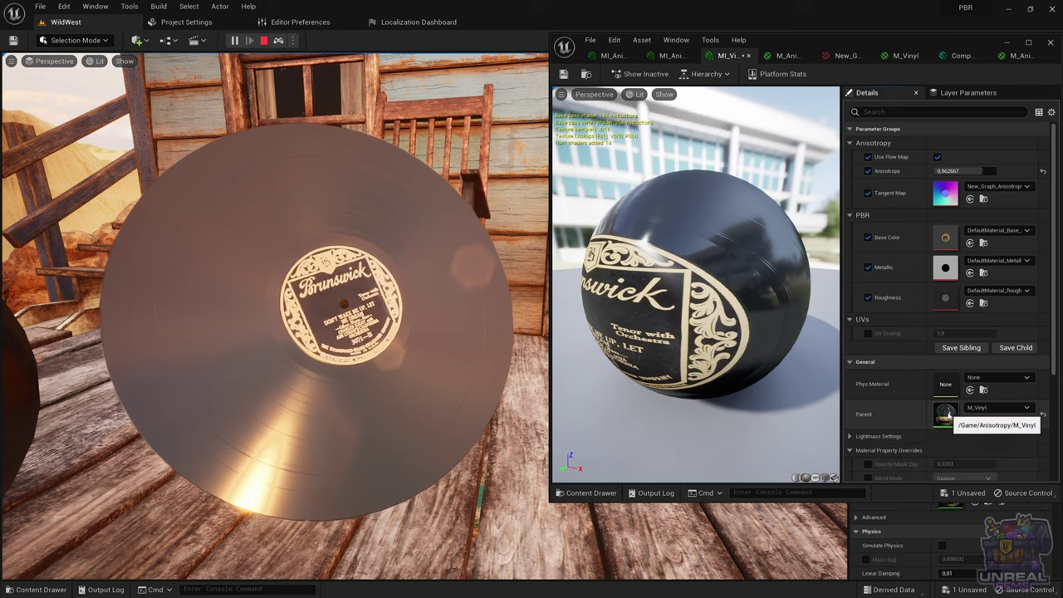
{"action": "double_click", "coordinate": [947, 412]}
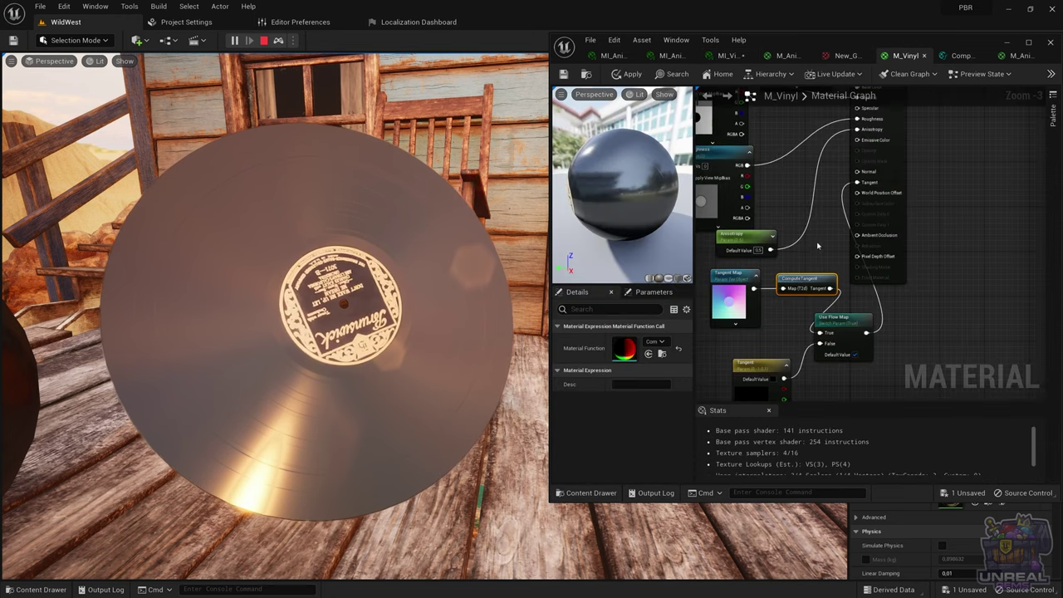
- Pan M_Vinyl's graph across its base colour, metallic, roughness, tangent map and flow map nodes
{"action": "right_click_drag", "start_coordinate": [818, 246], "coordinate": [860, 345]}
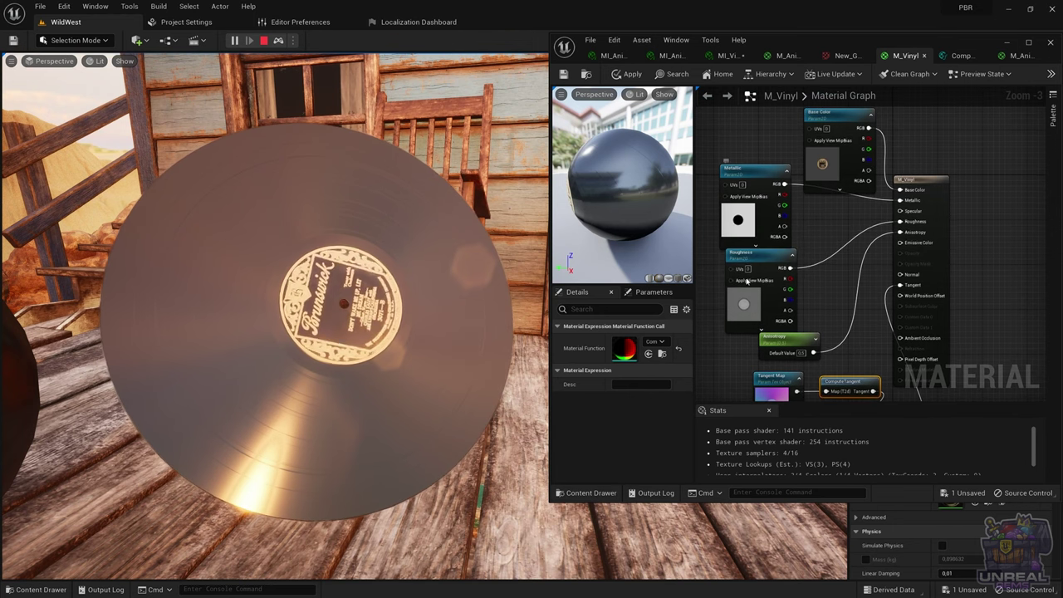
{"action": "right_click_drag", "start_coordinate": [828, 310], "coordinate": [801, 228]}
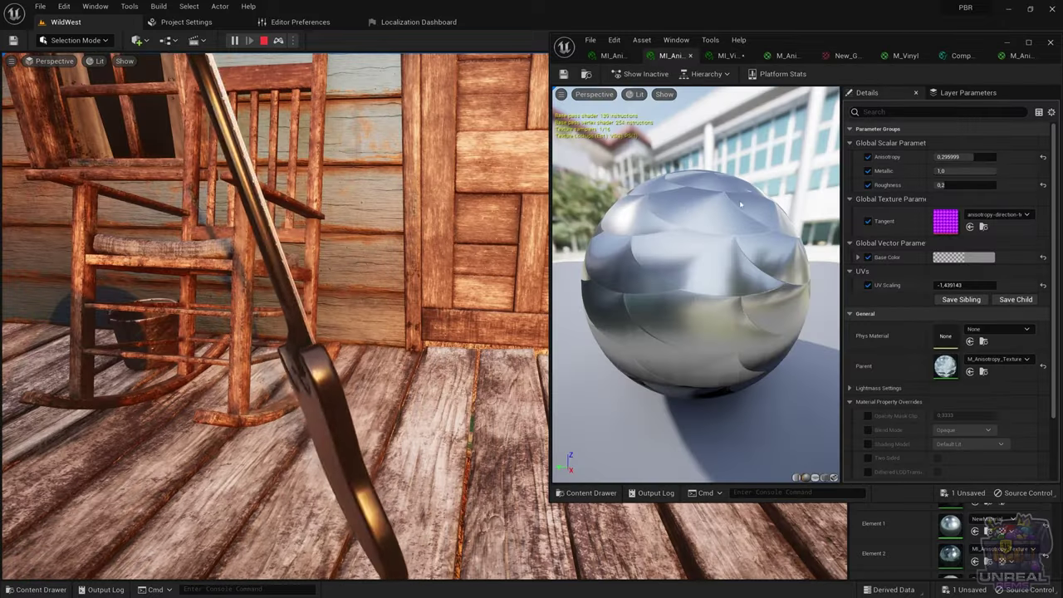
- Inspect the scale-pattern tangent texture and parent M_Anisotropy_Texture graph, then return to the guitar instance
{"action": "double_click", "coordinate": [940, 222]}
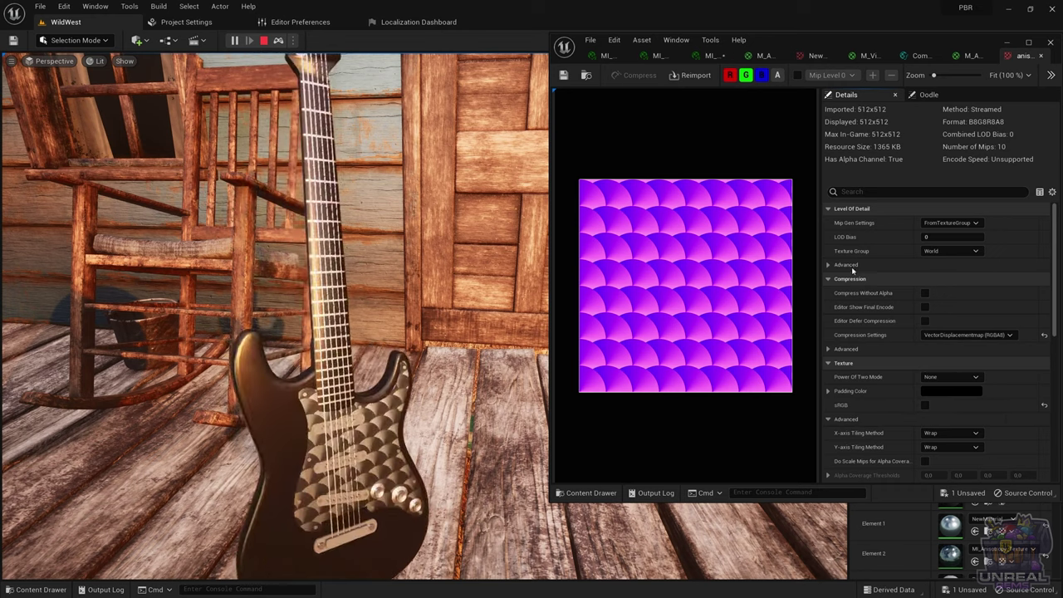
{"action": "left_click", "coordinate": [713, 56]}
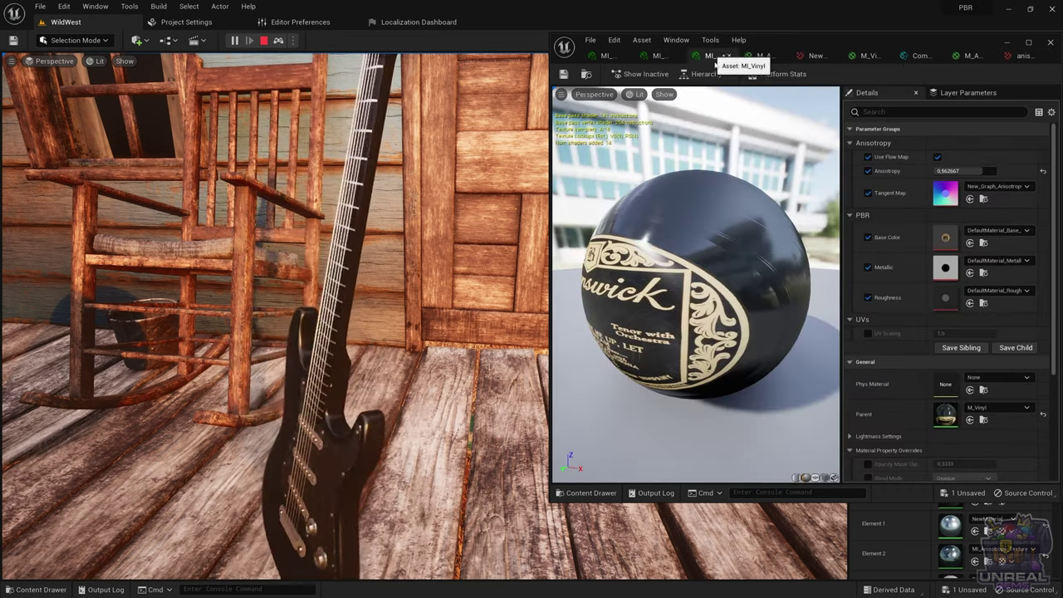
{"action": "left_click", "coordinate": [656, 56]}
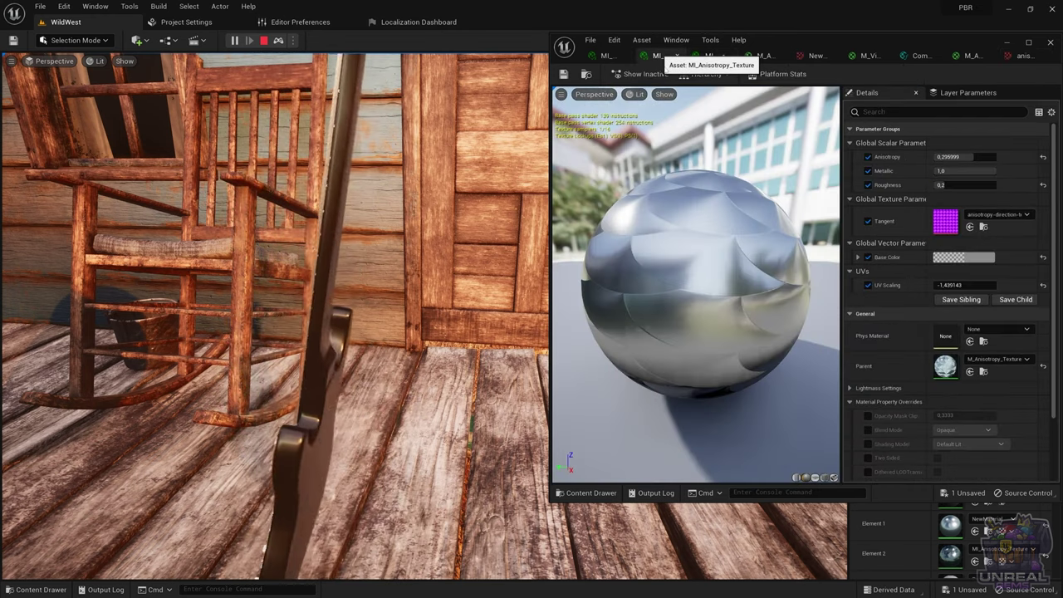
{"action": "double_click", "coordinate": [952, 378]}
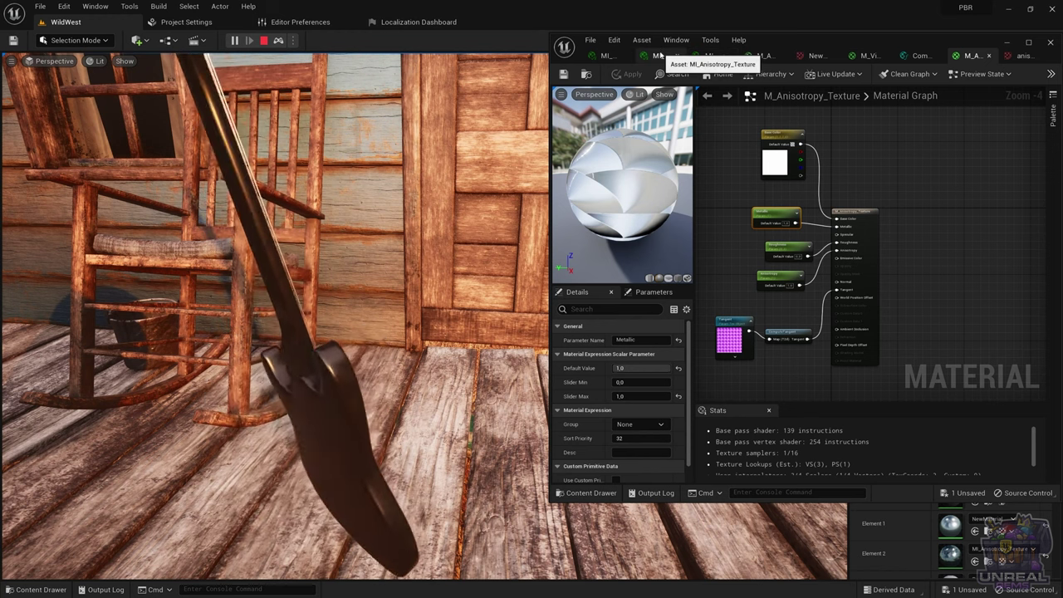
{"action": "left_click", "coordinate": [660, 56]}
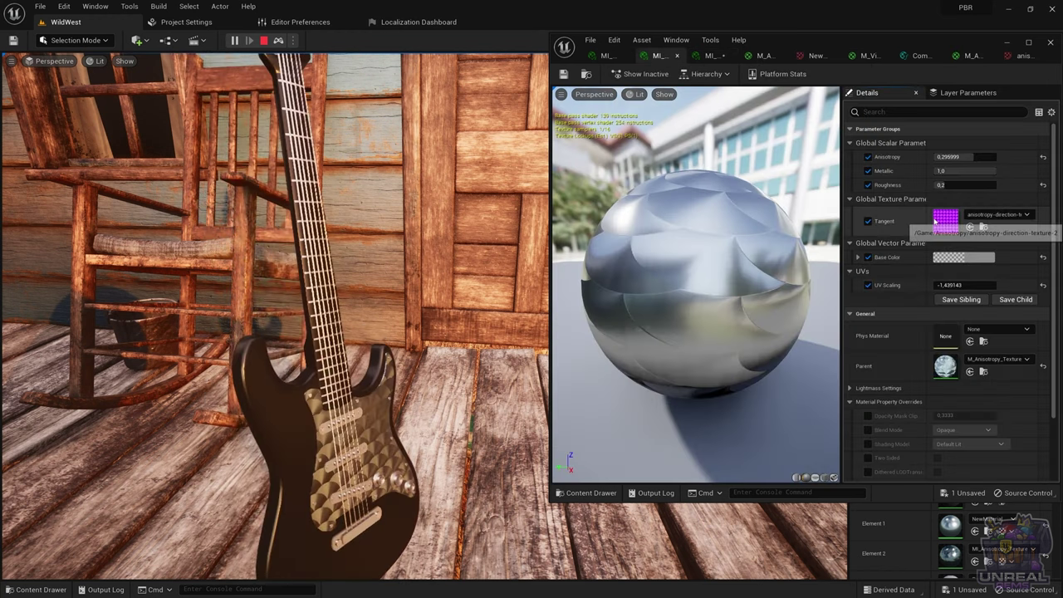